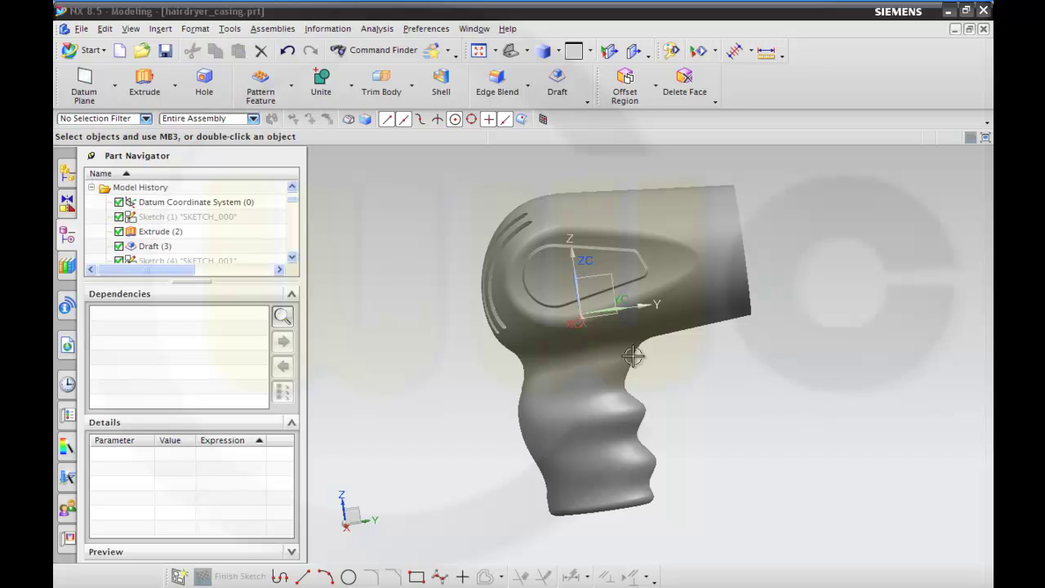
Edit the Extrude (2) feature of the dryer's nozzle, setting its end distance to 140 mm.
click(179, 235)
right_click(181, 237)
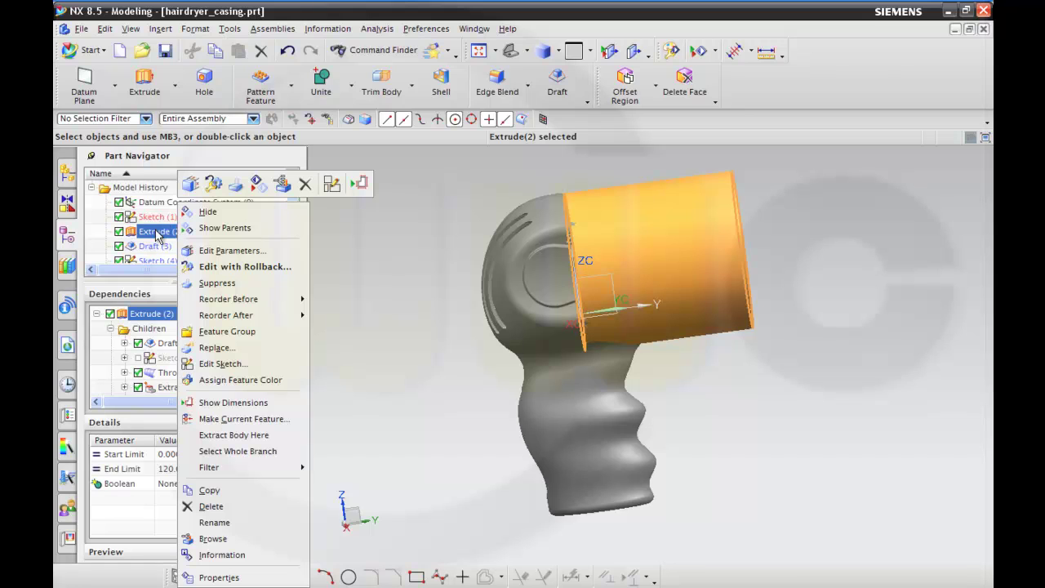
double_click(158, 233)
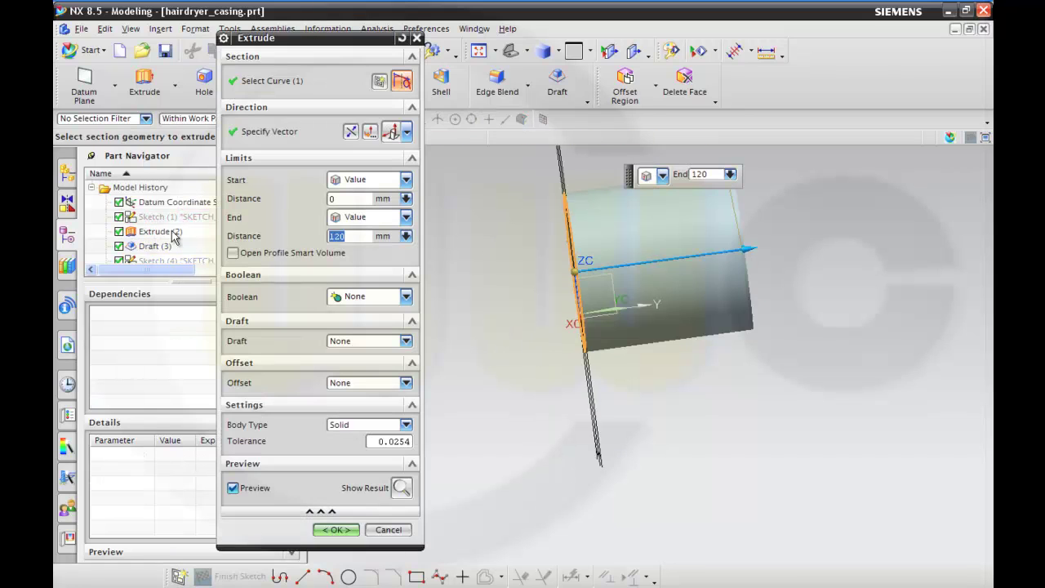
text(1)
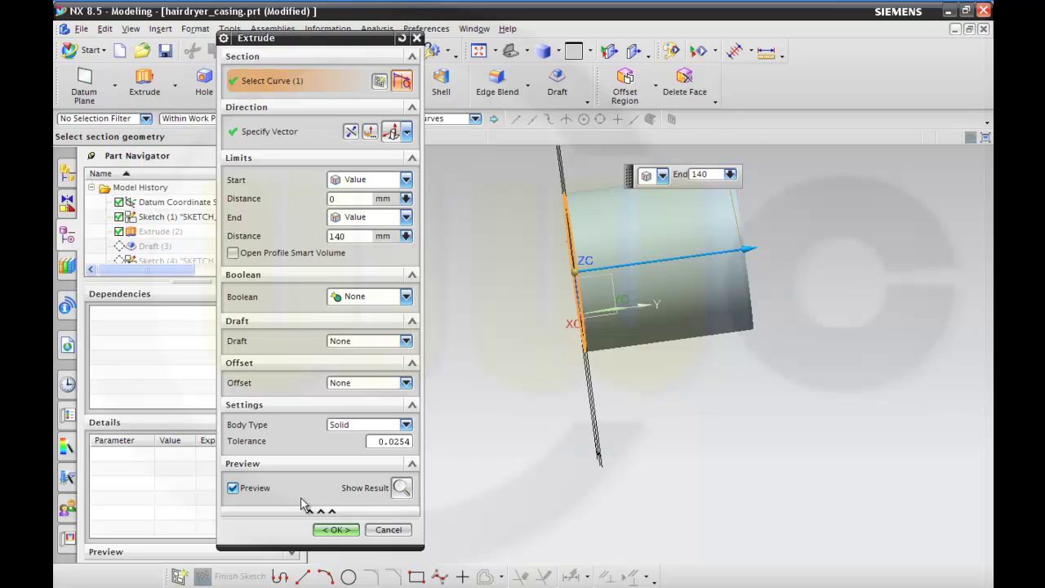
click(325, 530)
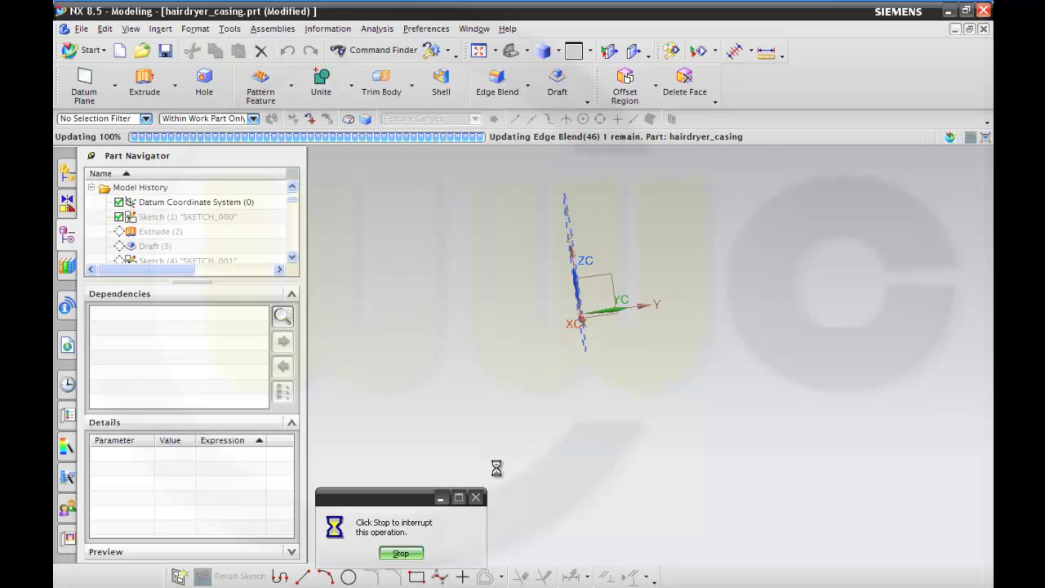
Make Edge Blend (36) the current feature in the model history, rolling the part back to before the Shell.
drag(291, 257, 291, 257)
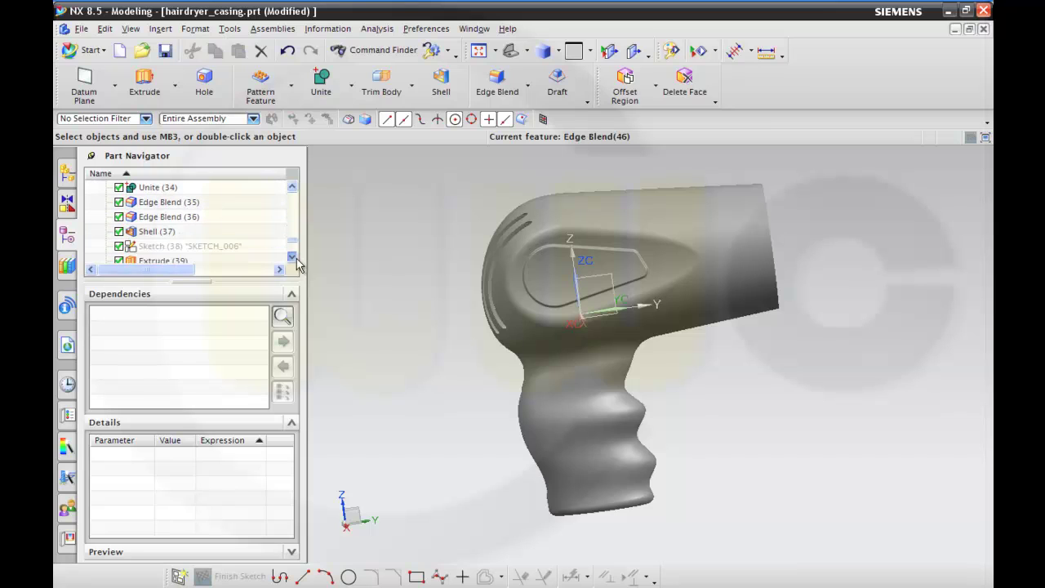
right_click(173, 217)
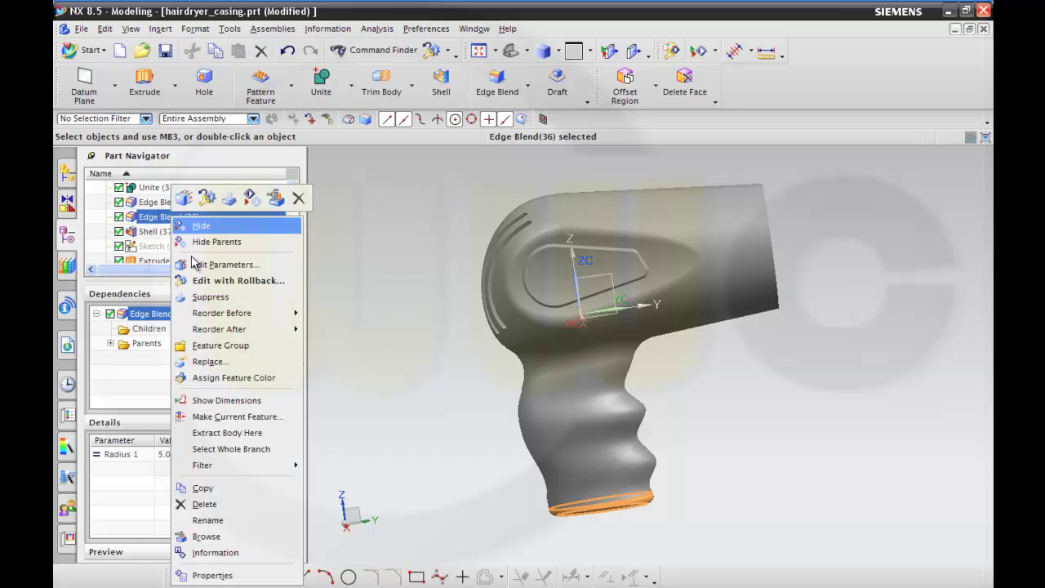
click(255, 417)
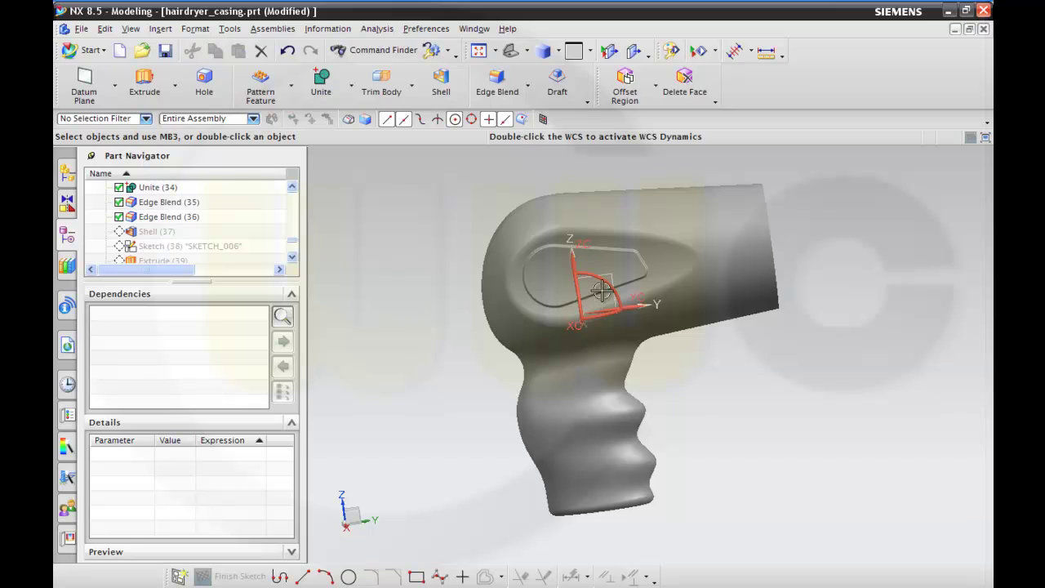
Sketch a three-point arc on the YZ datum plane, crossing the nozzle from above its upper edge to below its lower edge, and finish the sketch.
click(178, 576)
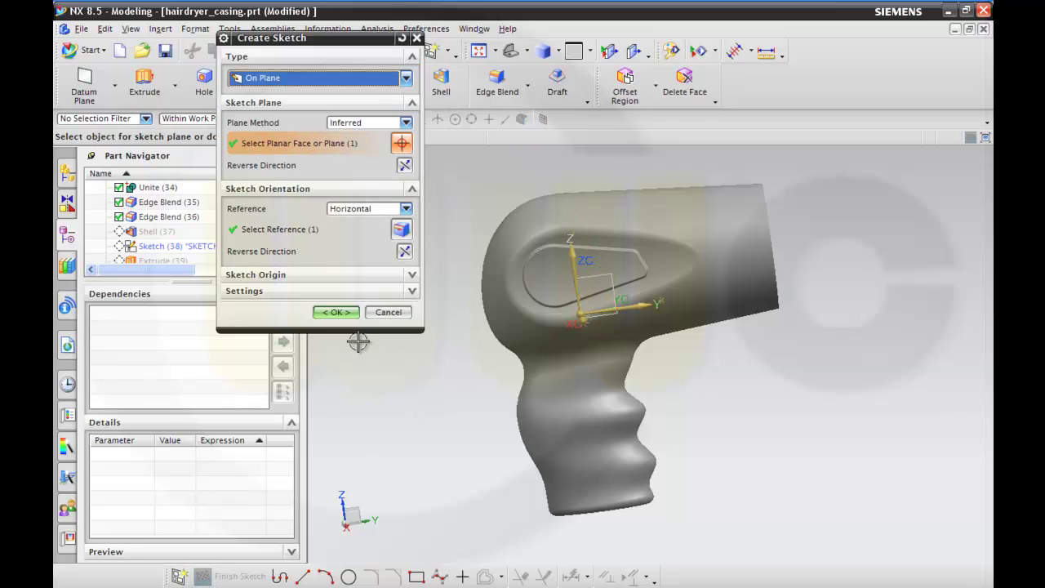
click(341, 313)
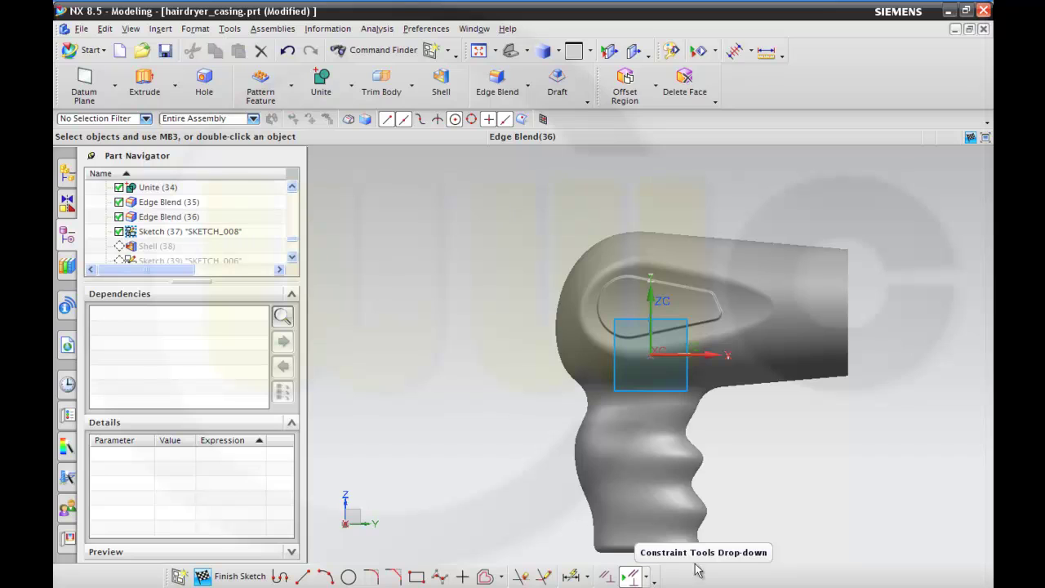
click(324, 576)
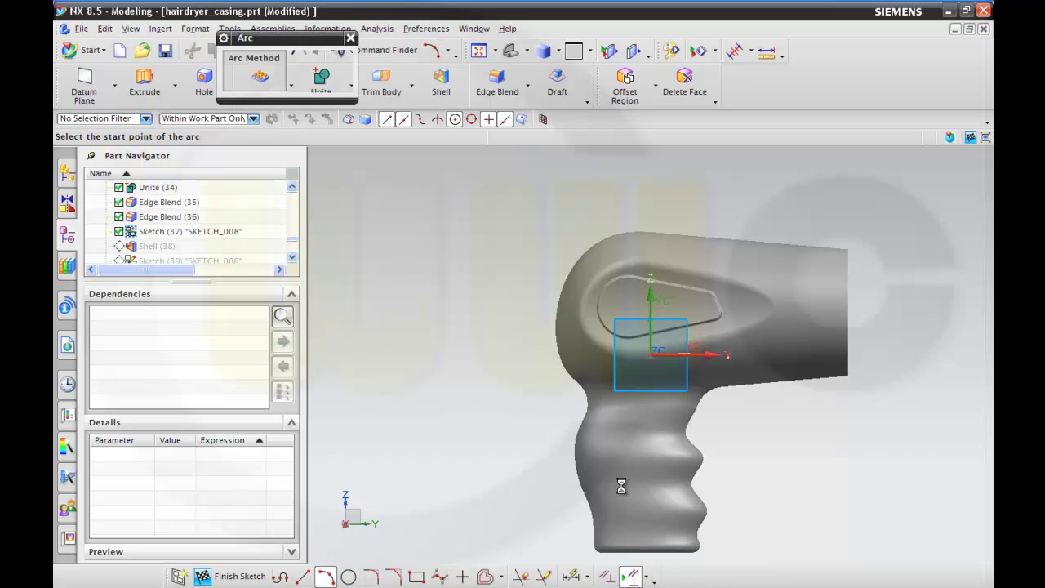
click(736, 227)
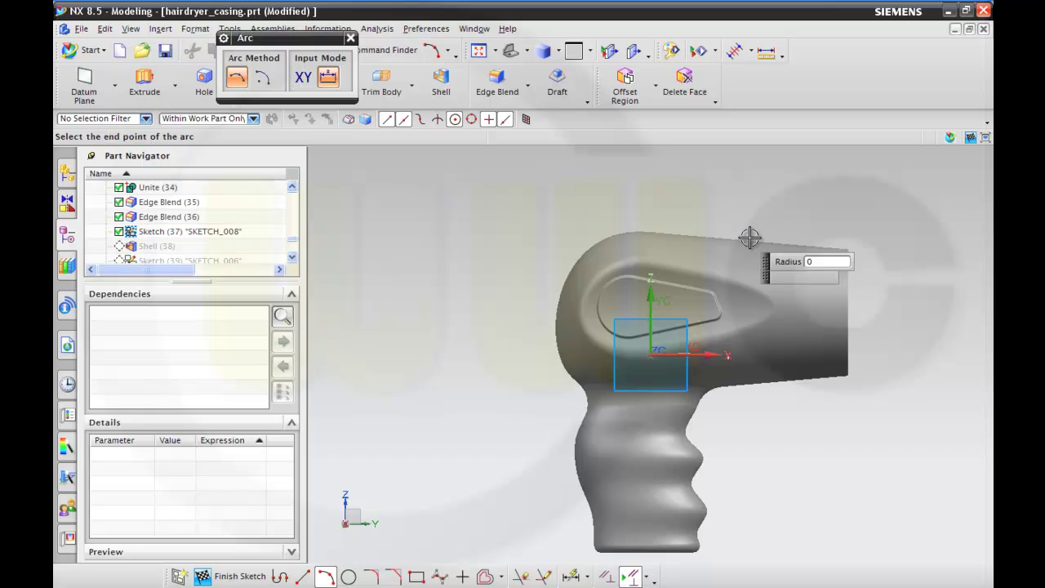
click(790, 297)
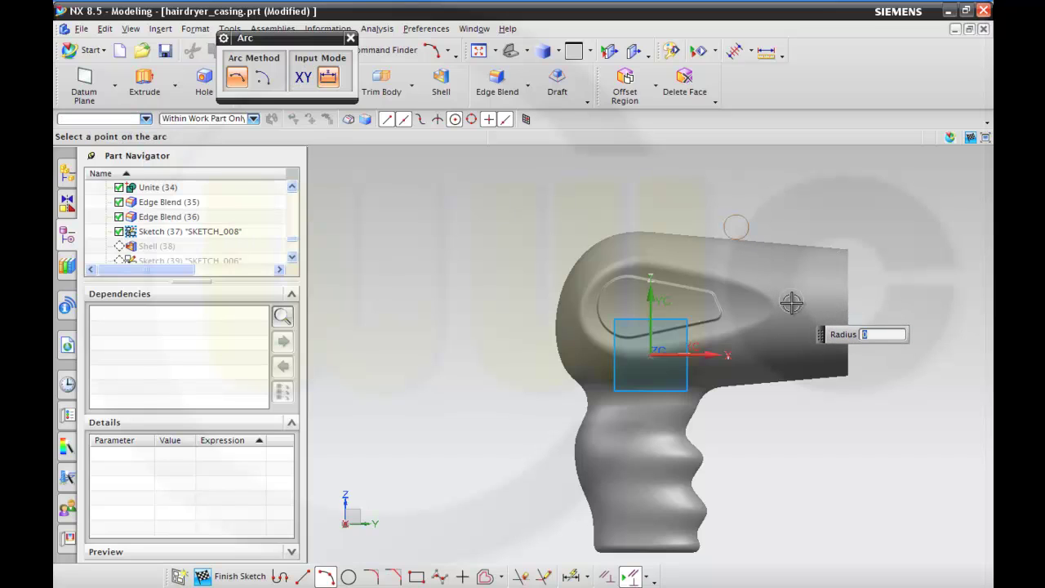
click(820, 379)
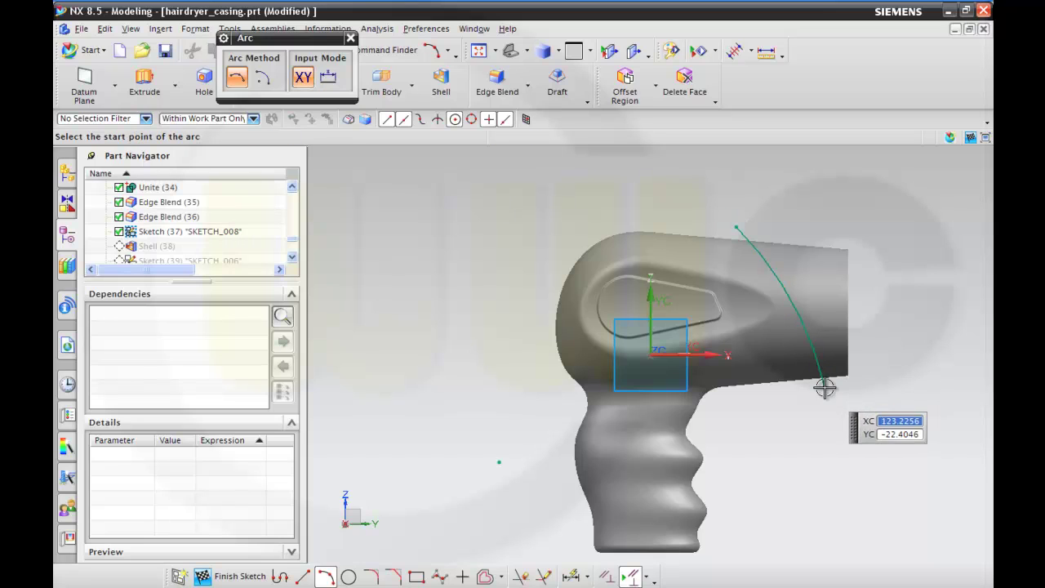
key(Escape)
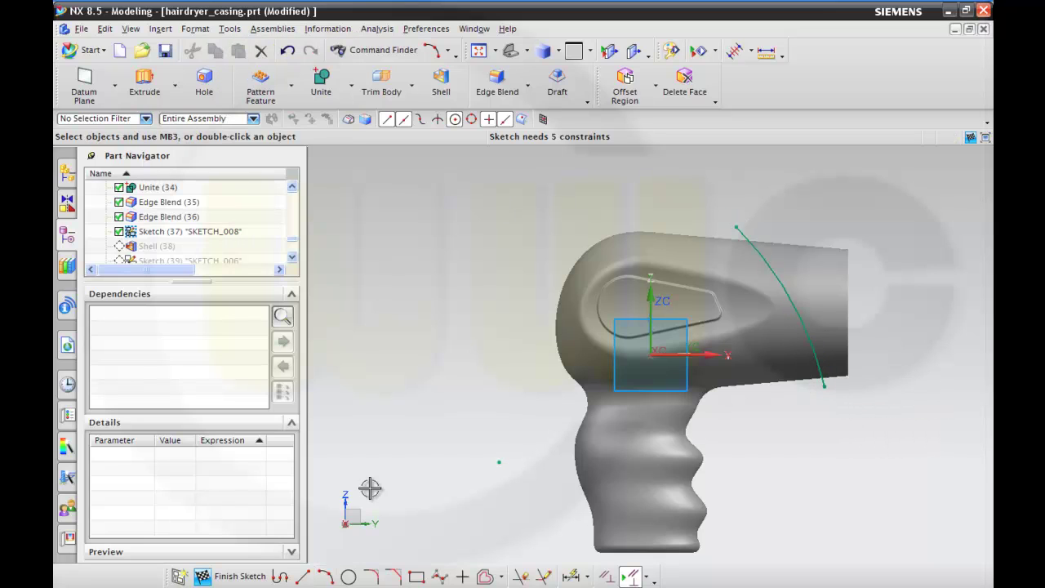
click(232, 575)
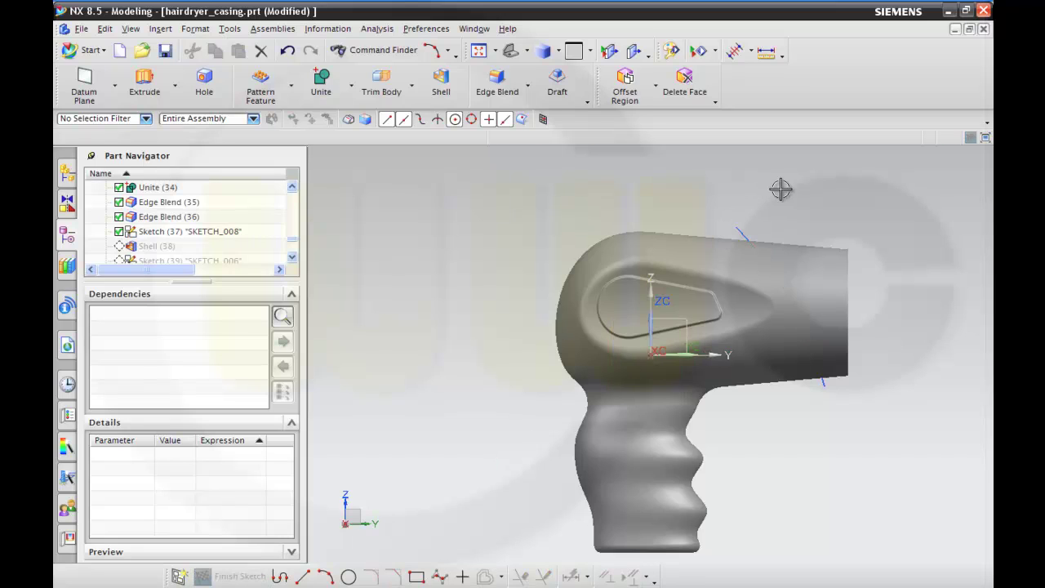
Project the sketched arc onto the nozzle's outer face along the XC axis.
middle_drag(780, 188, 746, 193)
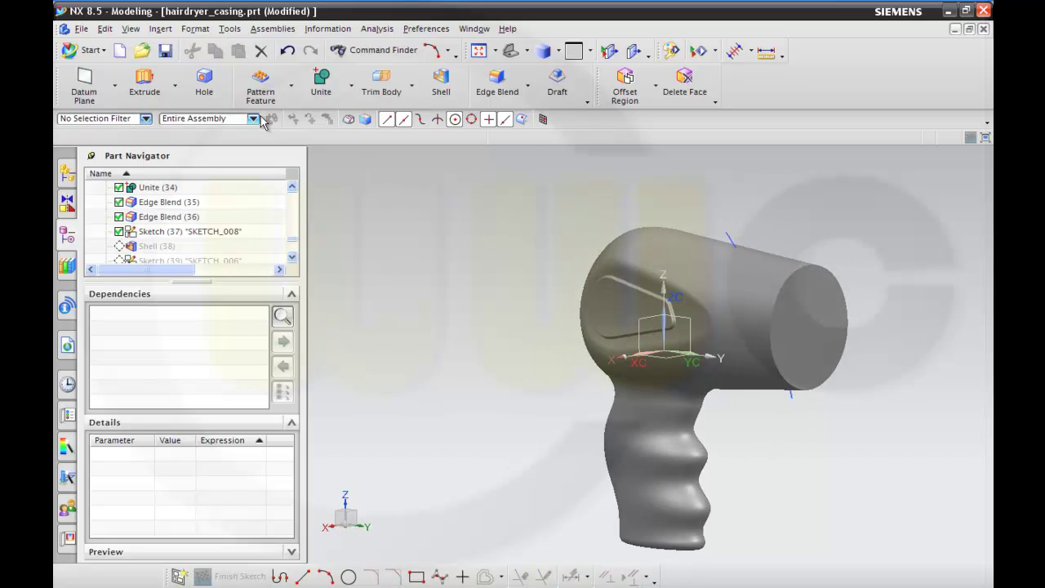
click(162, 30)
mouse_move(249, 159)
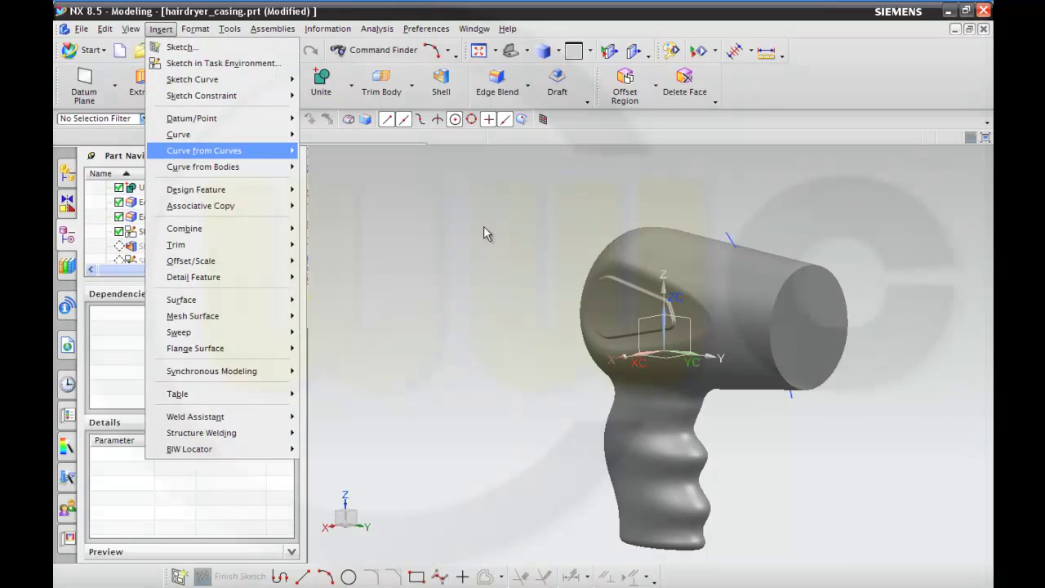
click(728, 234)
click(288, 133)
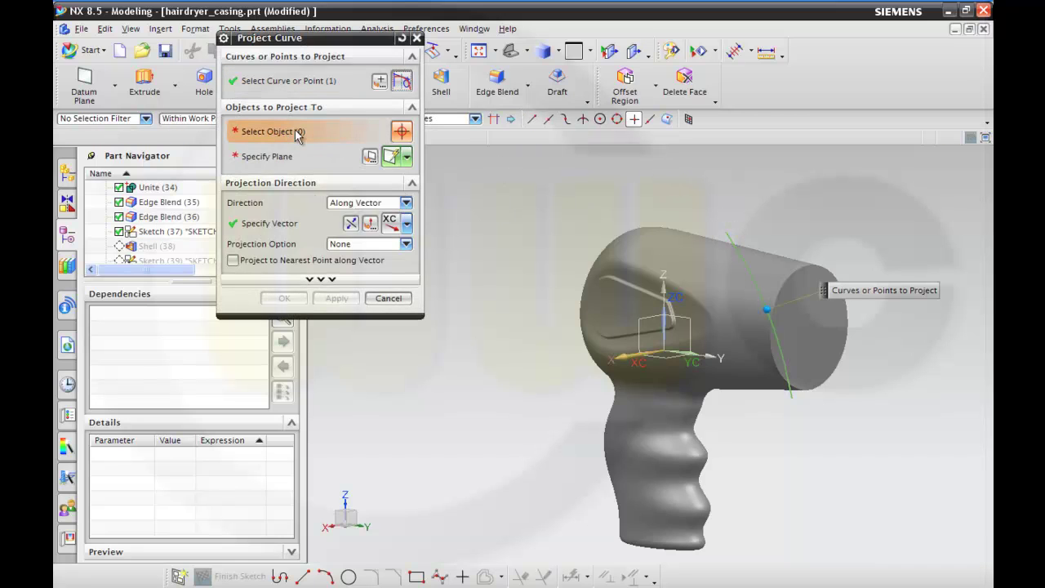
click(710, 278)
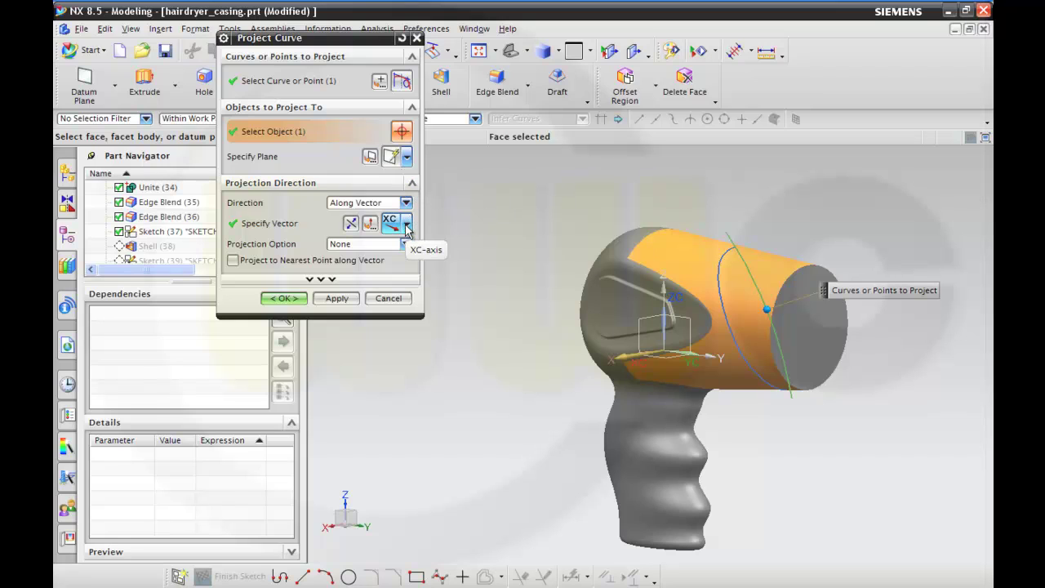
click(282, 298)
mouse_move(455, 266)
middle_down()
mouse_move(435, 268)
mouse_move(461, 263)
middle_up()
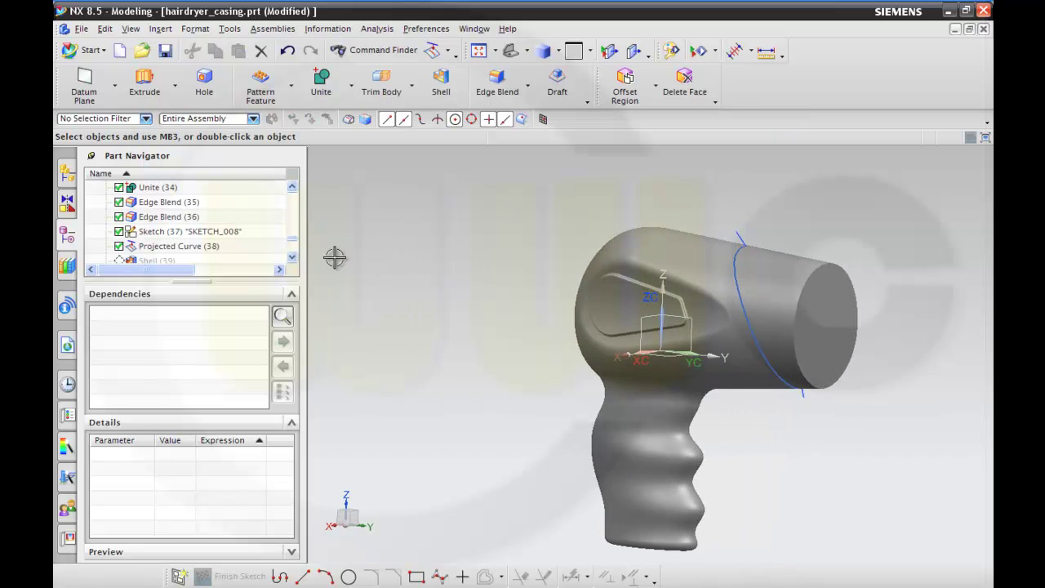
Start a sketch on the YZ datum plane and draw a closed four-sided profile about 23 mm wide where the arc crosses the nozzle's upper edge.
click(180, 578)
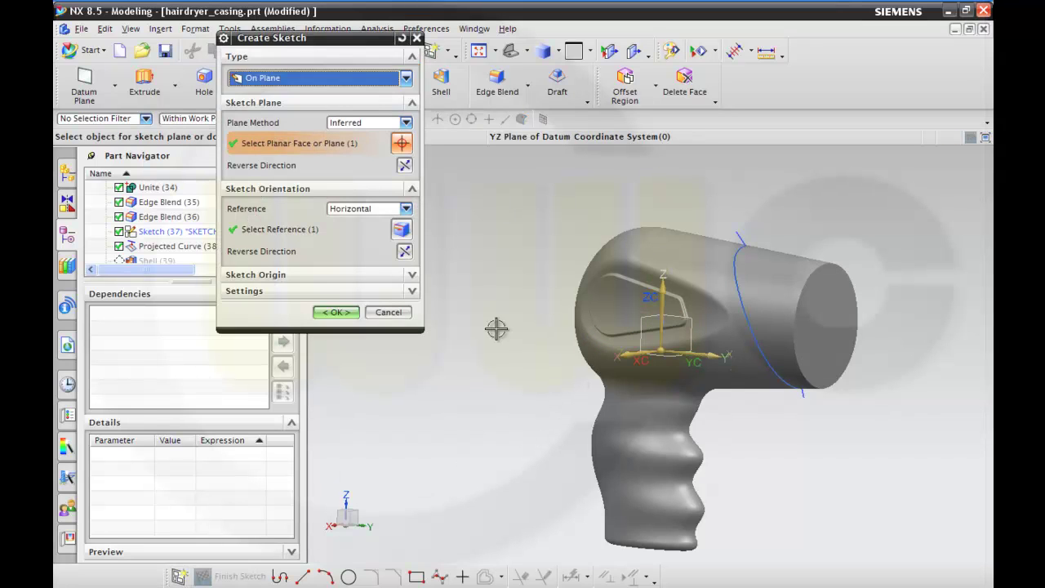
click(341, 312)
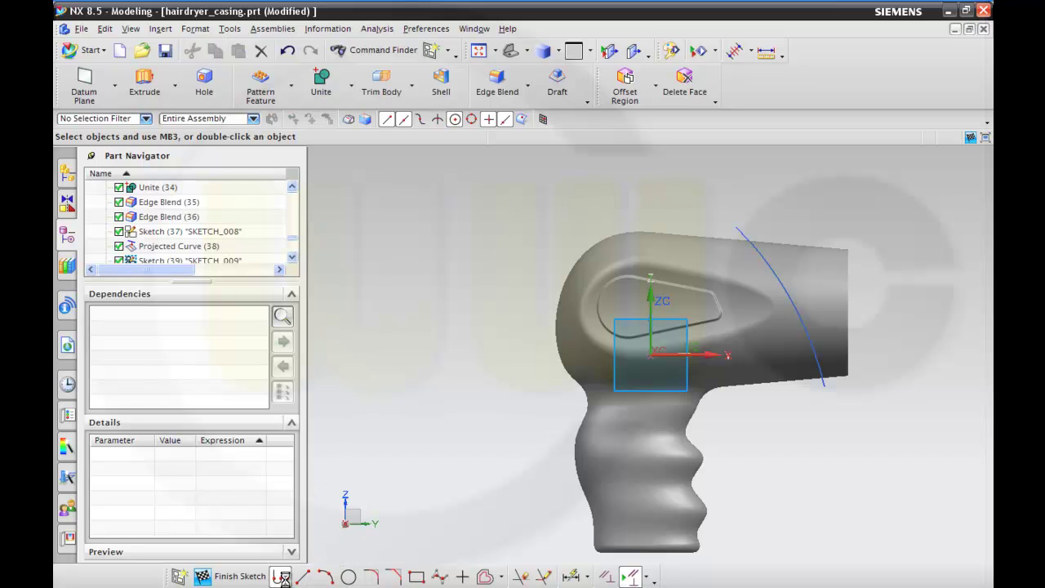
click(282, 577)
scroll(781, 229, up, 5)
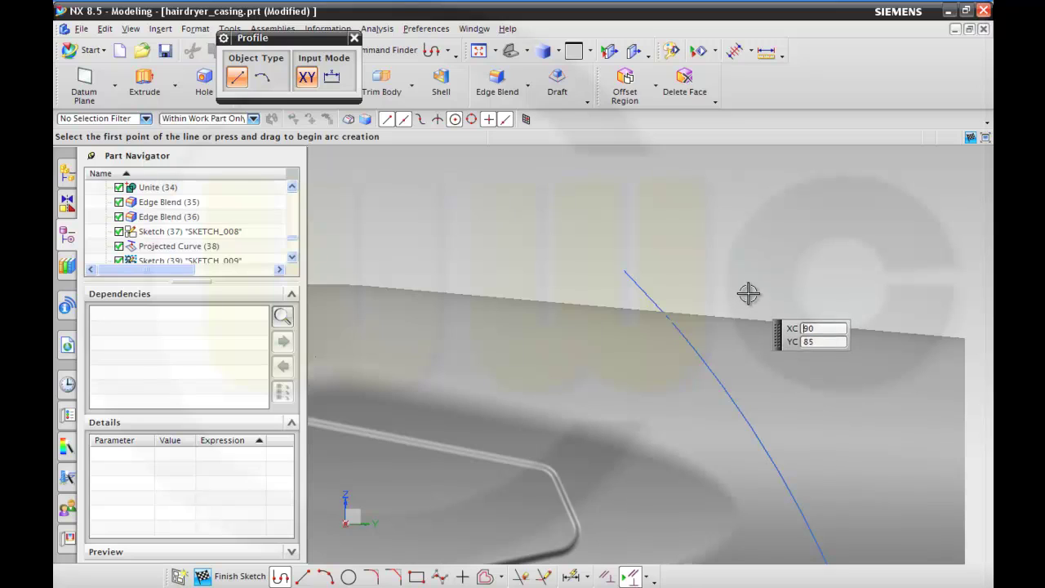
click(621, 300)
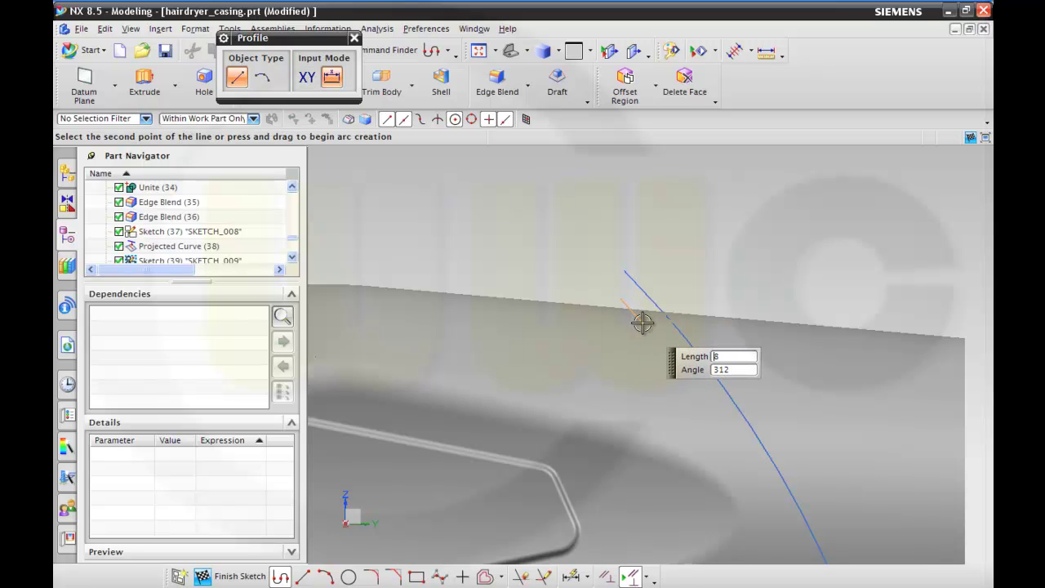
click(644, 324)
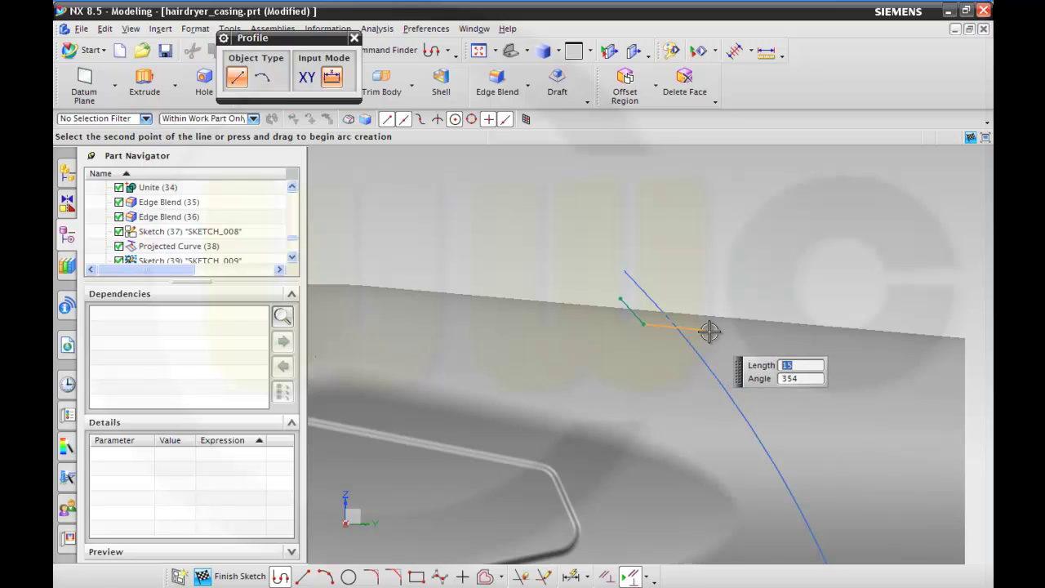
click(709, 330)
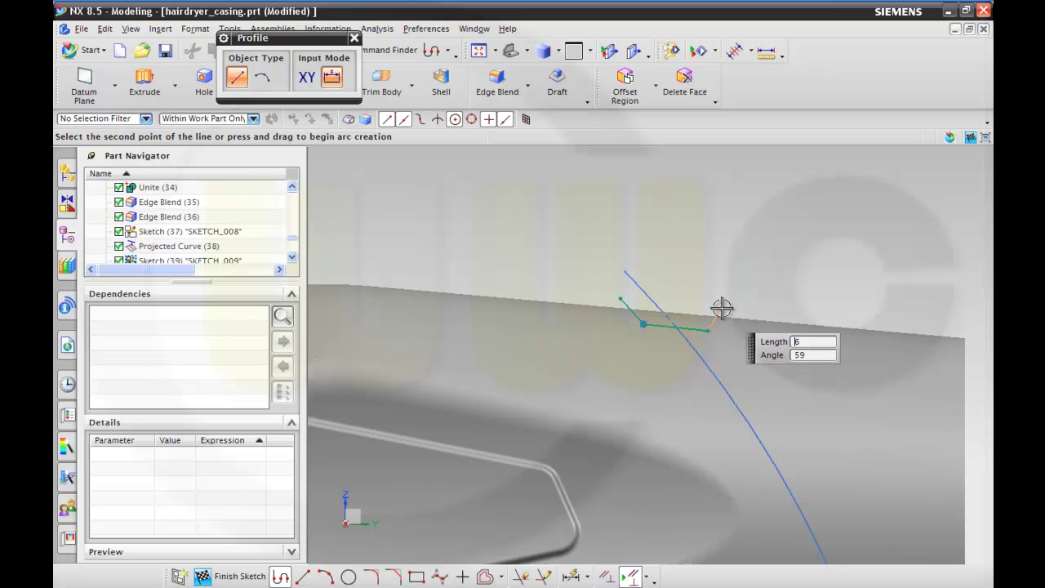
click(721, 308)
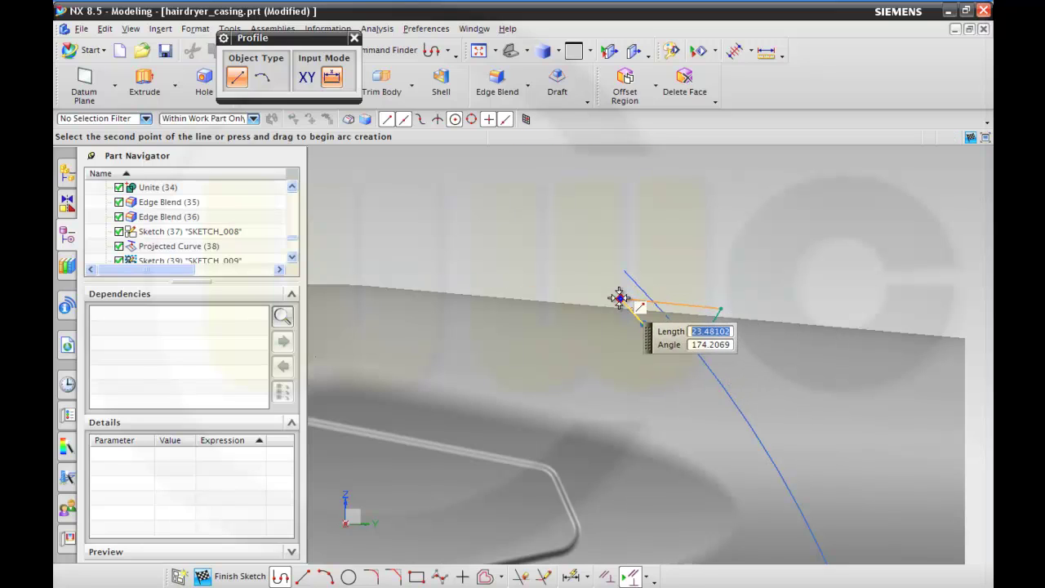
click(620, 298)
key(Escape)
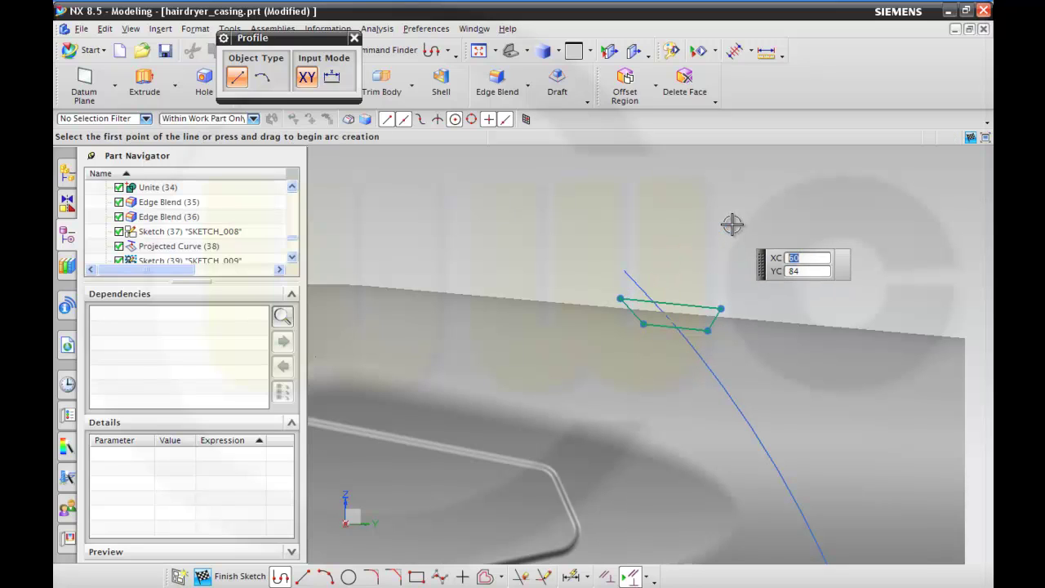
key(Escape)
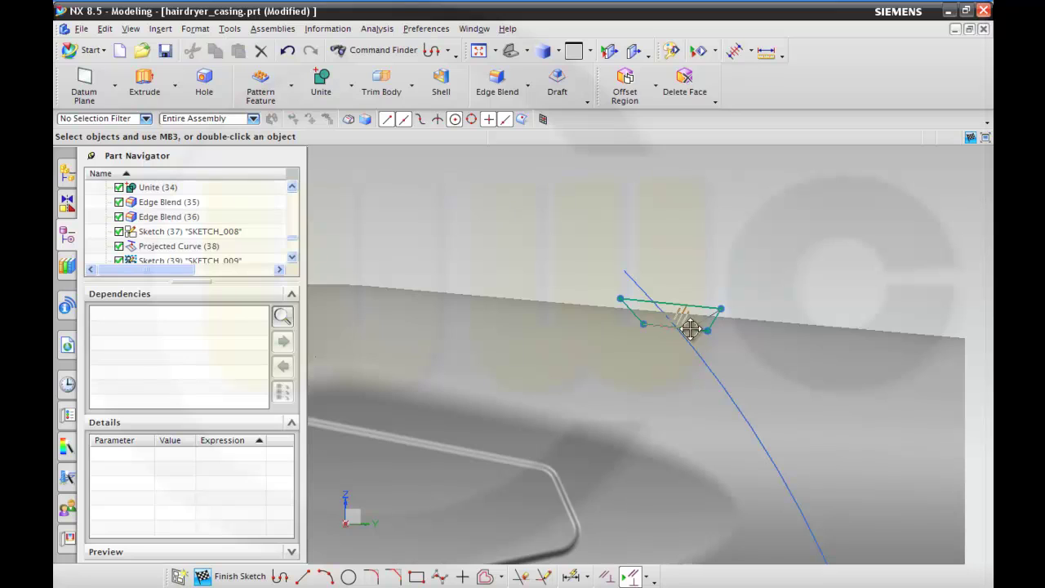
Reshape the four-sided profile by shortening its lower edge and placing that edge's nozzle-end corner on the arc.
drag(690, 328, 724, 309)
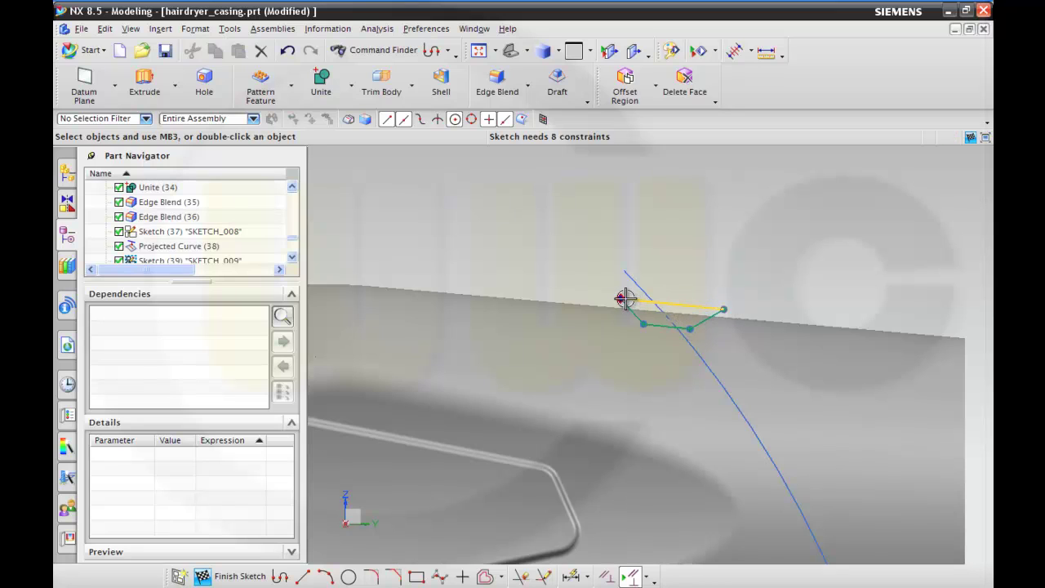
mouse_move(625, 298)
mouse_down()
mouse_move(612, 302)
mouse_move(625, 299)
mouse_up()
middle_drag(626, 299, 786, 318)
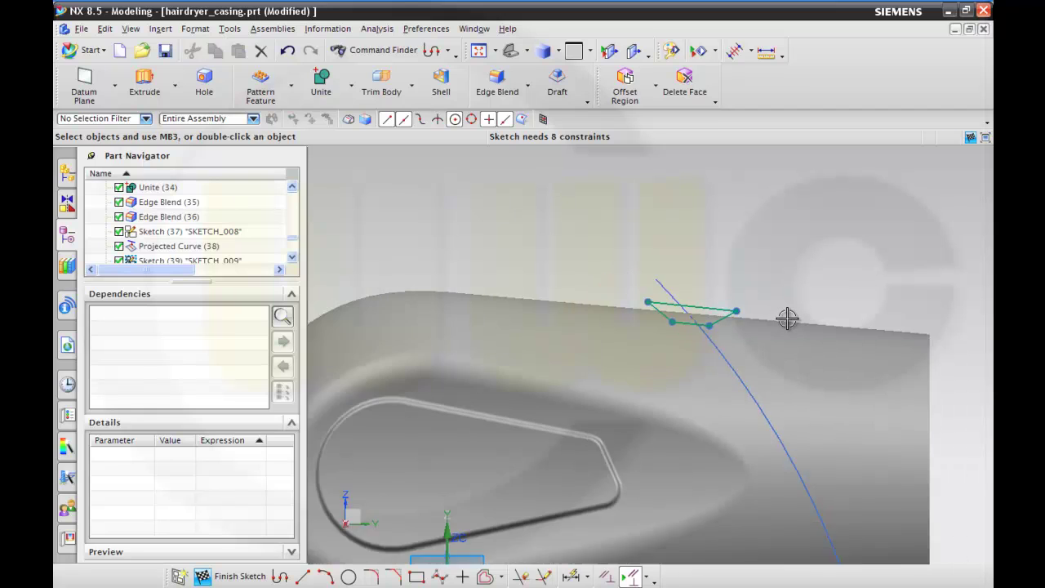
scroll(788, 315, down, 4)
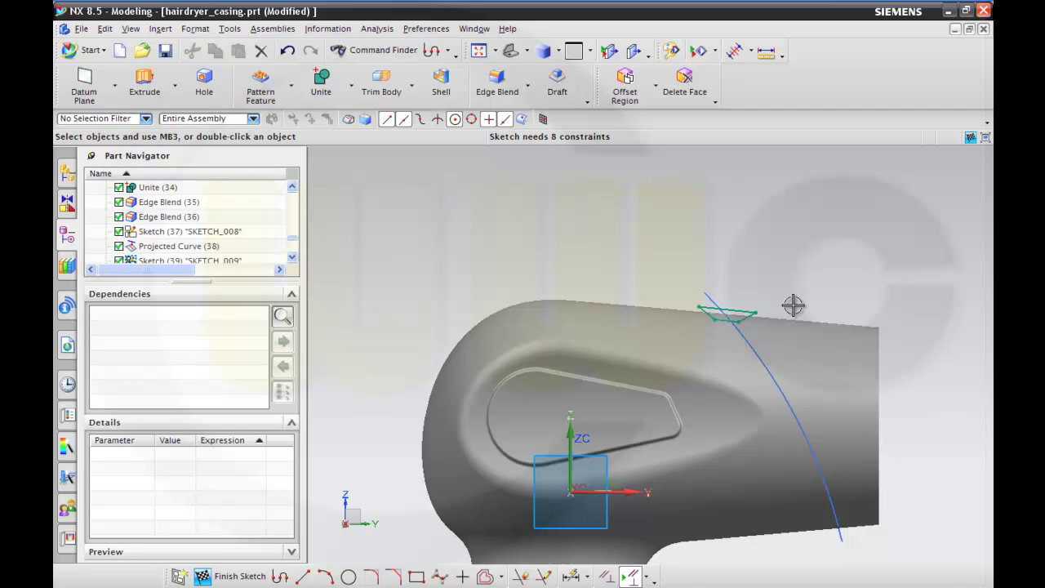
scroll(720, 319, up, 5)
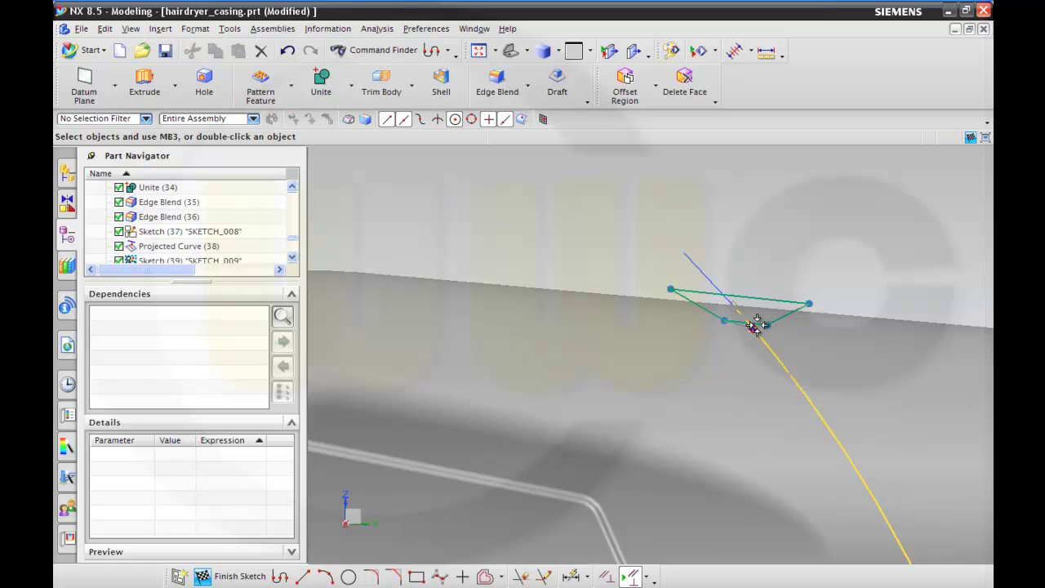
drag(752, 325, 752, 325)
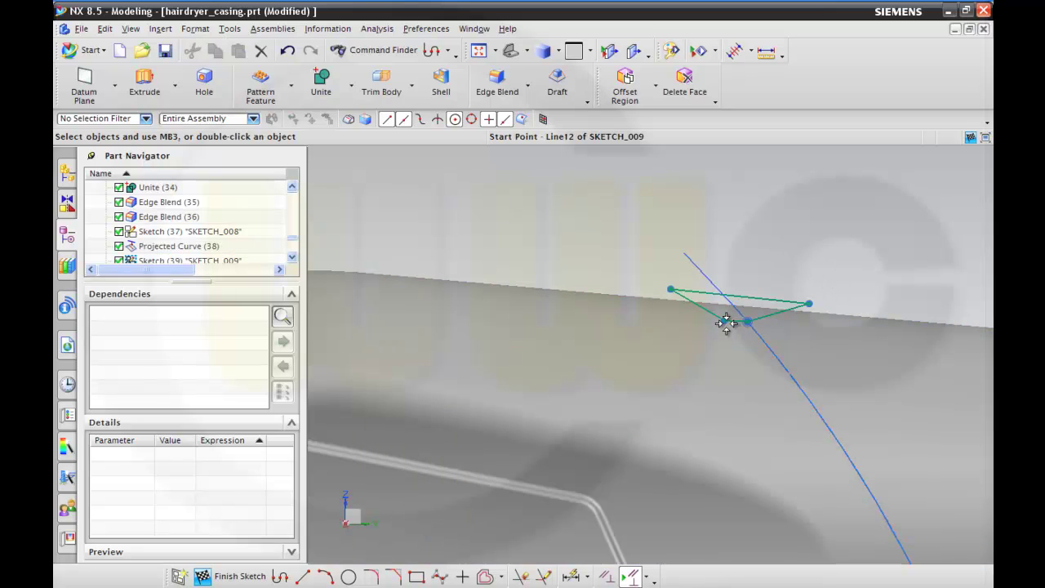
drag(725, 322, 725, 320)
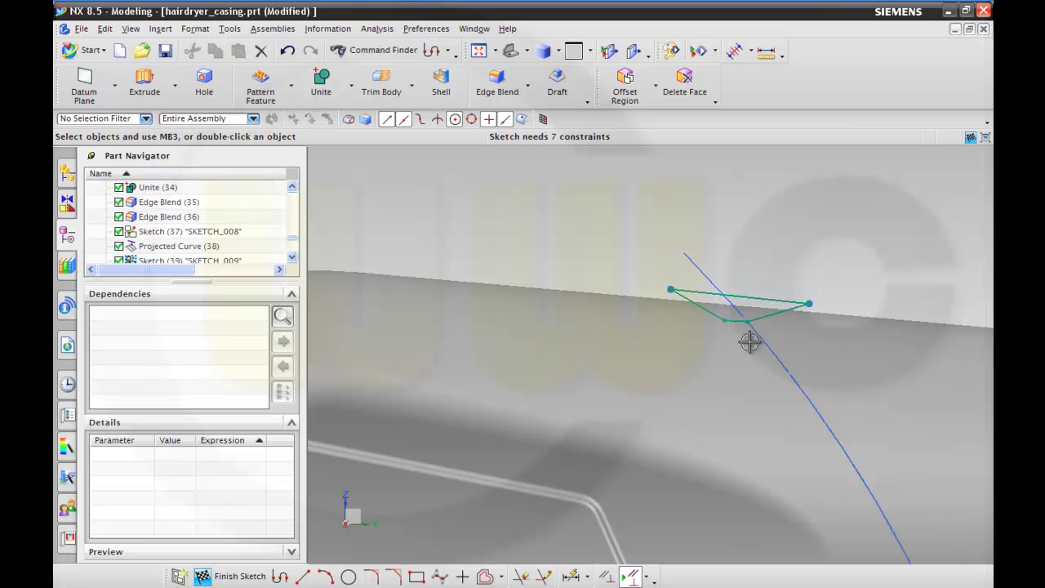
Move the free corner of the profile's lower edge slightly away from the arc and finish the sketch.
drag(720, 316, 714, 317)
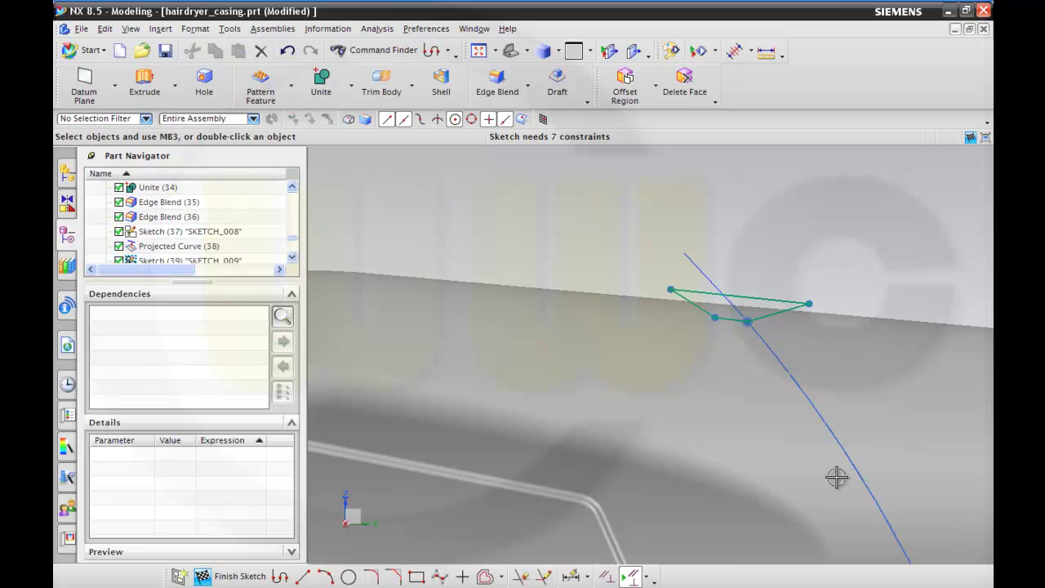
click(237, 575)
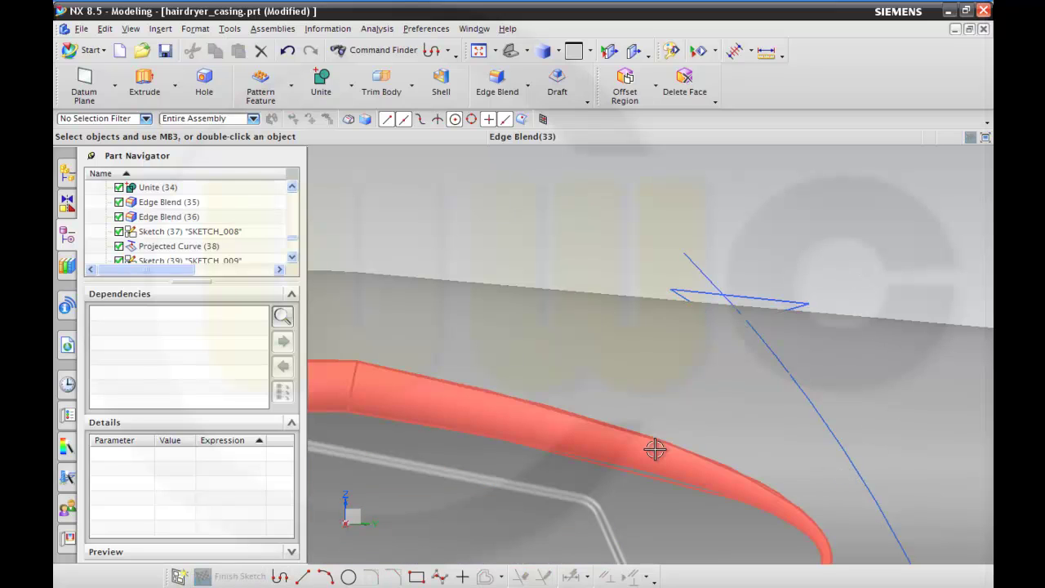
Create a Swept body from the four-sided profile along the projected curve, with Face Normals orientation taken from the nozzle's outer face.
middle_drag(792, 394, 797, 261)
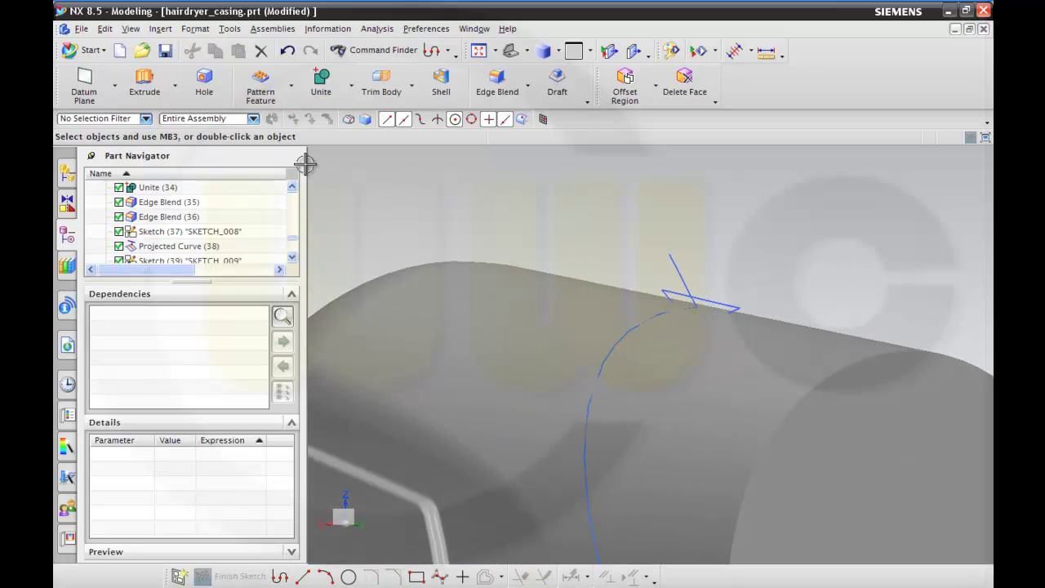
click(160, 29)
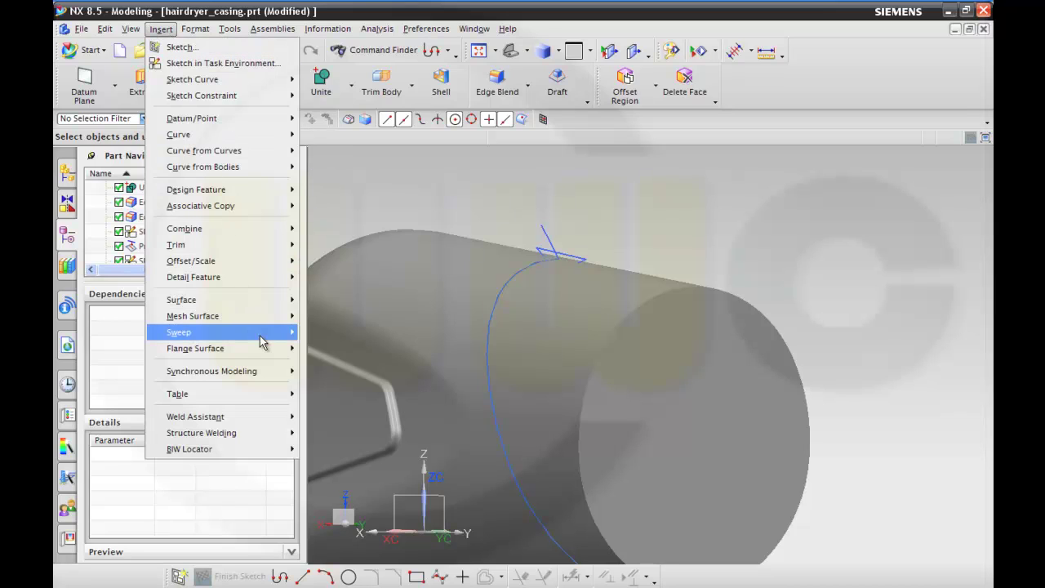
mouse_move(263, 341)
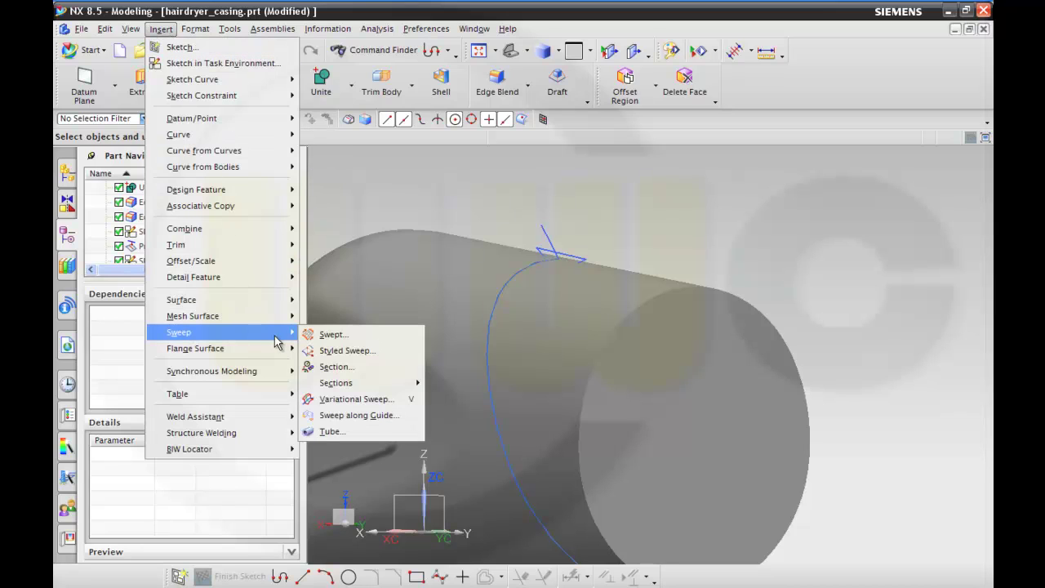
click(327, 341)
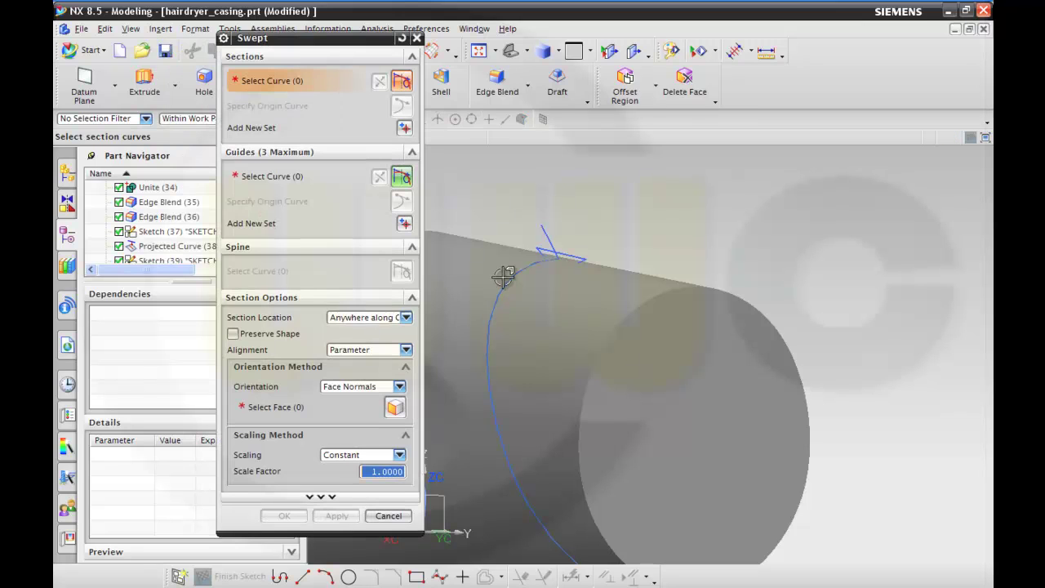
click(169, 261)
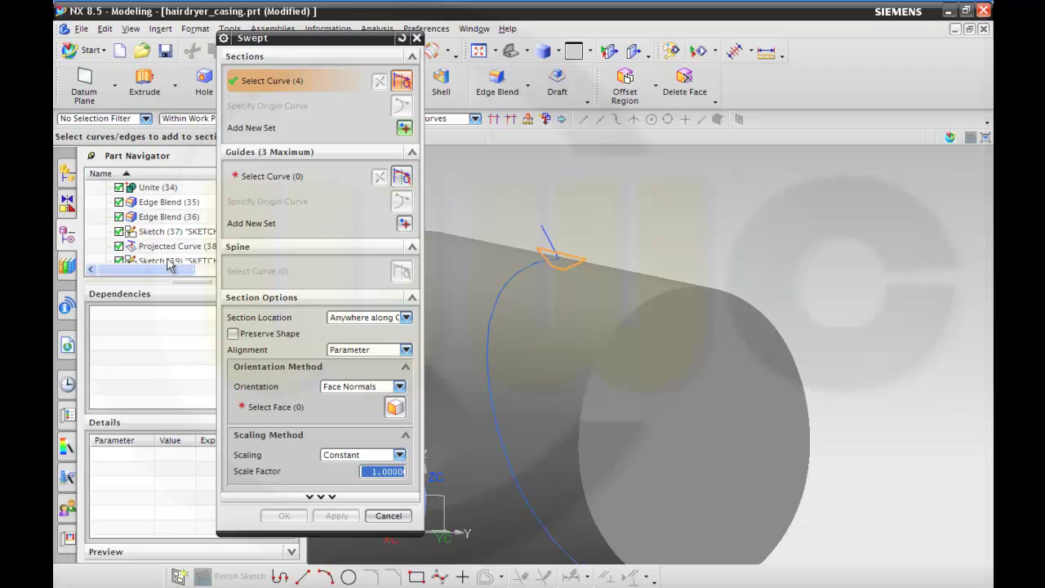
click(271, 178)
click(513, 275)
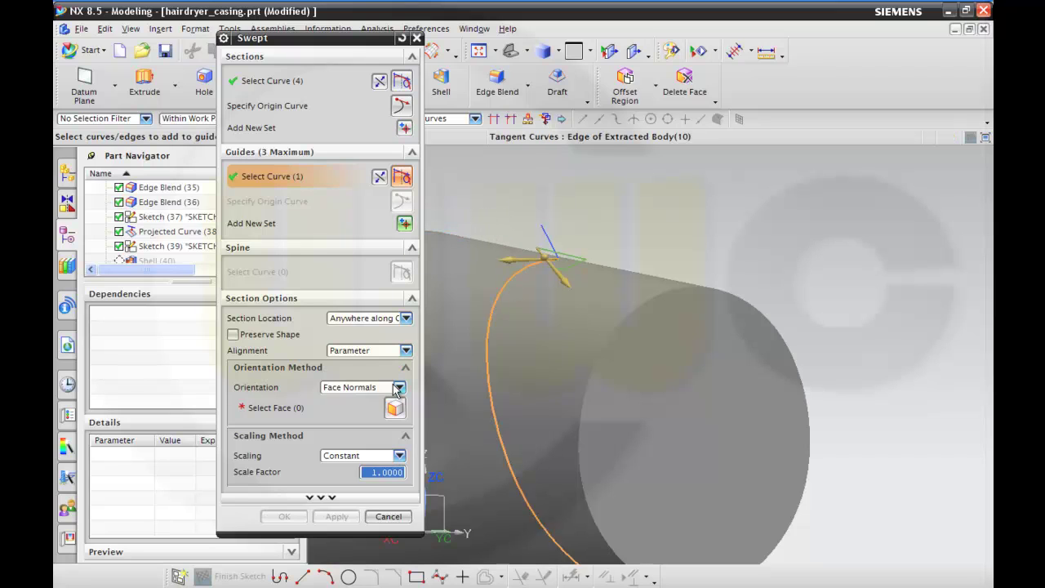
click(284, 406)
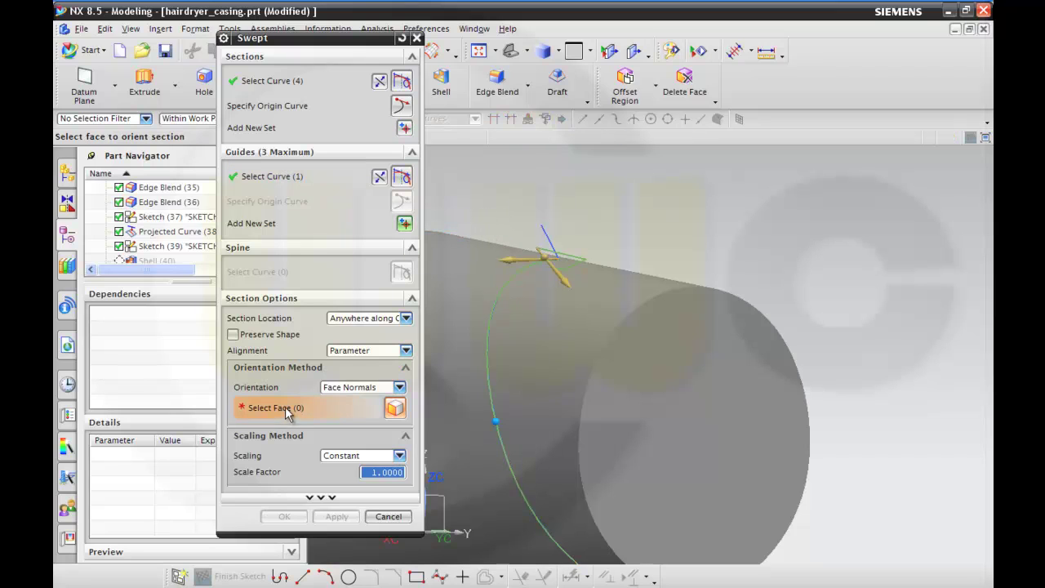
click(542, 312)
middle_drag(821, 399, 842, 372)
click(284, 516)
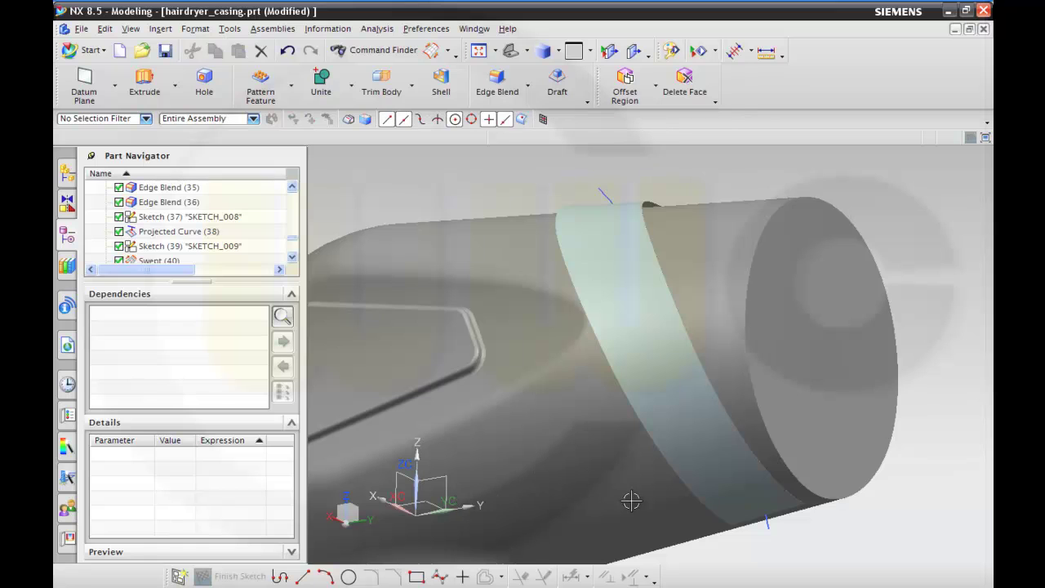
Subtract the swept body from the hair dryer casing to cut a groove across this side of the nozzle.
mouse_move(729, 538)
middle_down()
mouse_move(696, 537)
mouse_move(737, 532)
middle_up()
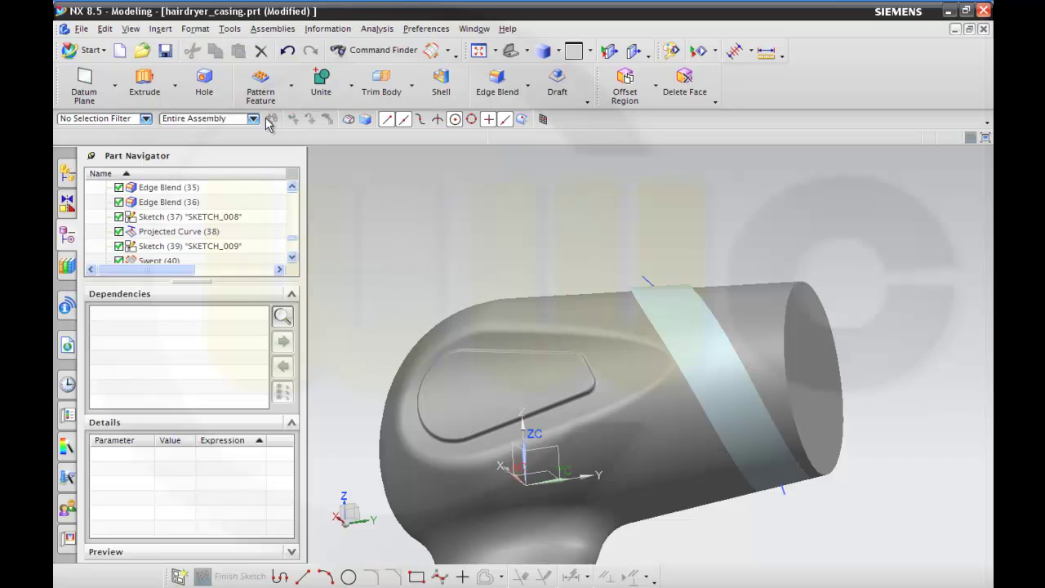
click(353, 92)
click(345, 135)
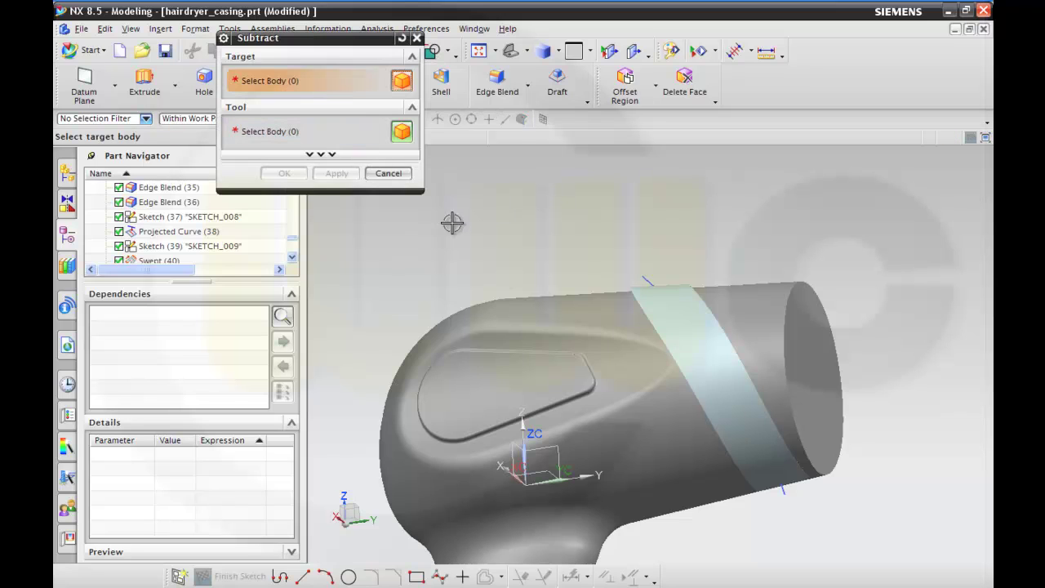
click(562, 315)
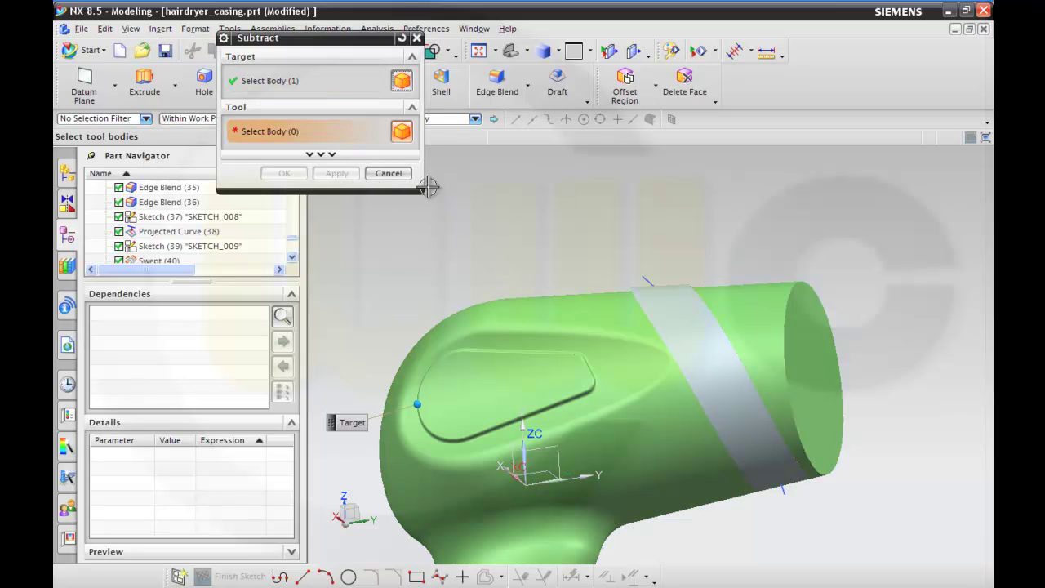
click(690, 309)
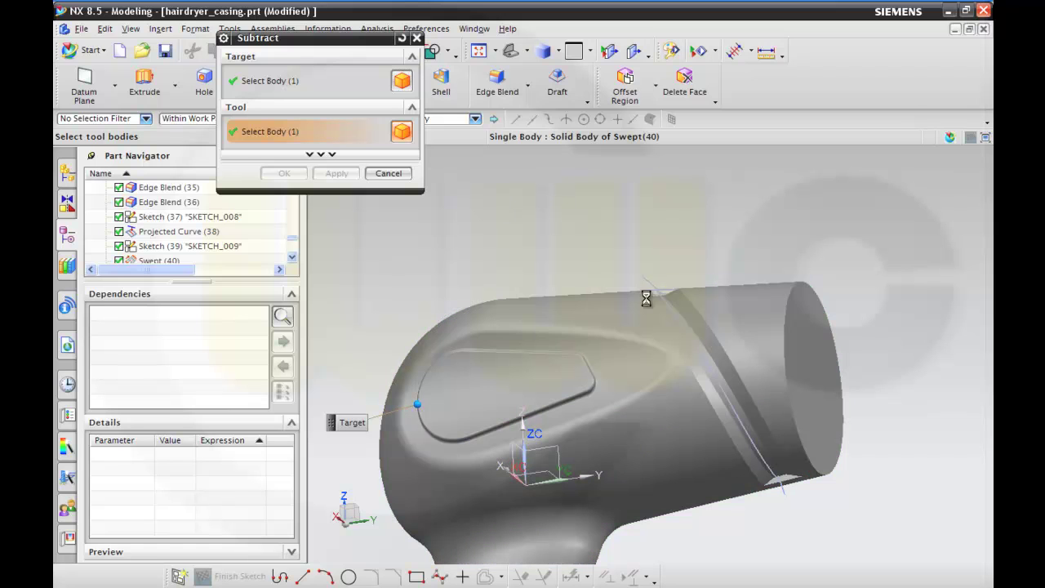
mouse_move(474, 208)
middle_down()
mouse_move(457, 224)
mouse_move(484, 206)
mouse_move(499, 226)
mouse_move(487, 218)
middle_up()
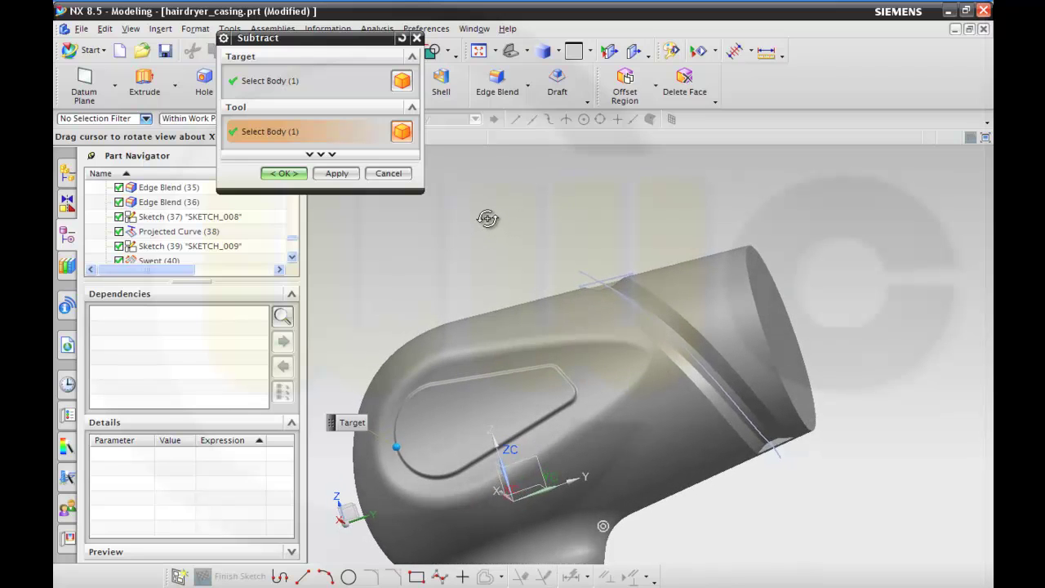
click(283, 173)
Reopen the groove's profile sketch, SKETCH_009, and raise both ends of its lower edge towards the nozzle's surface.
scroll(567, 242, up, 4)
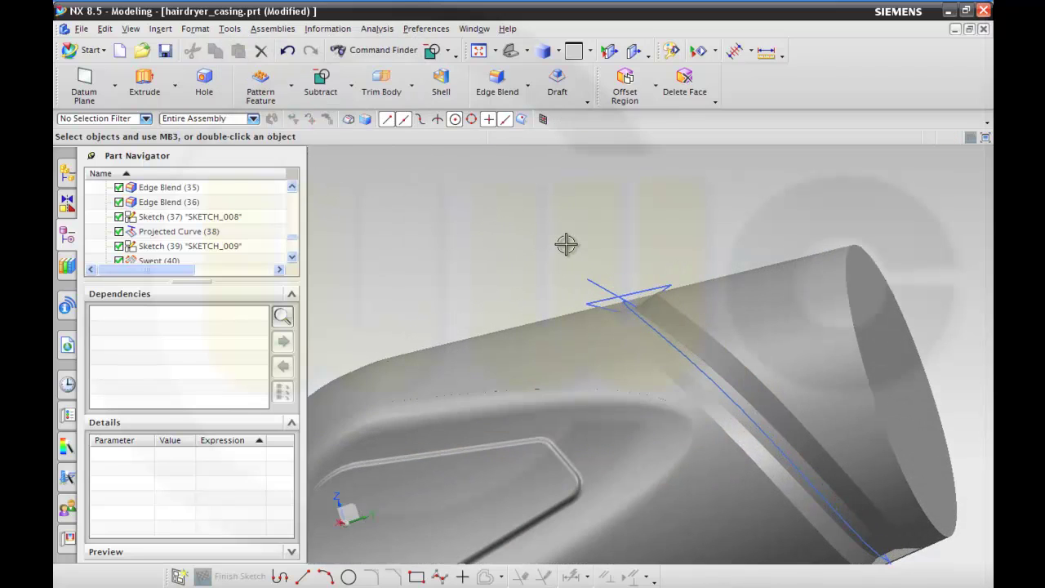
mouse_move(567, 243)
middle_down()
mouse_move(576, 260)
mouse_move(560, 245)
middle_up()
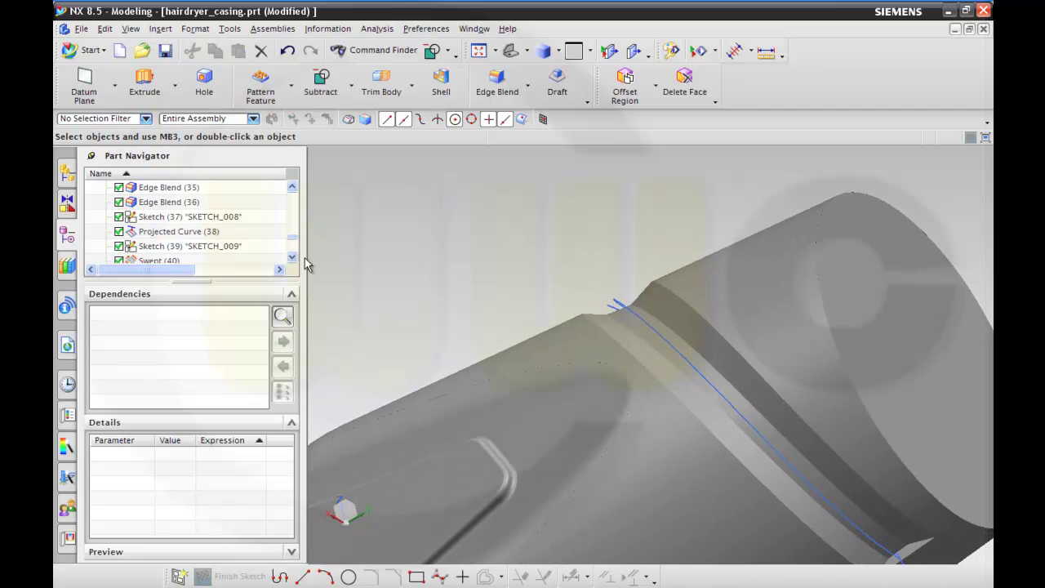
click(214, 247)
double_click(213, 247)
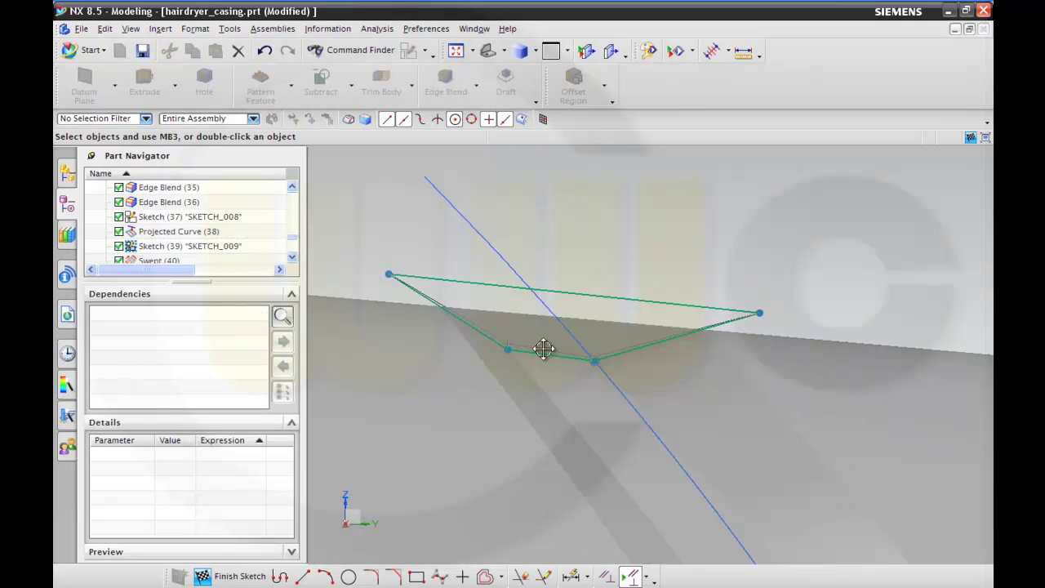
mouse_move(542, 338)
mouse_down()
mouse_move(588, 350)
mouse_move(591, 338)
mouse_up()
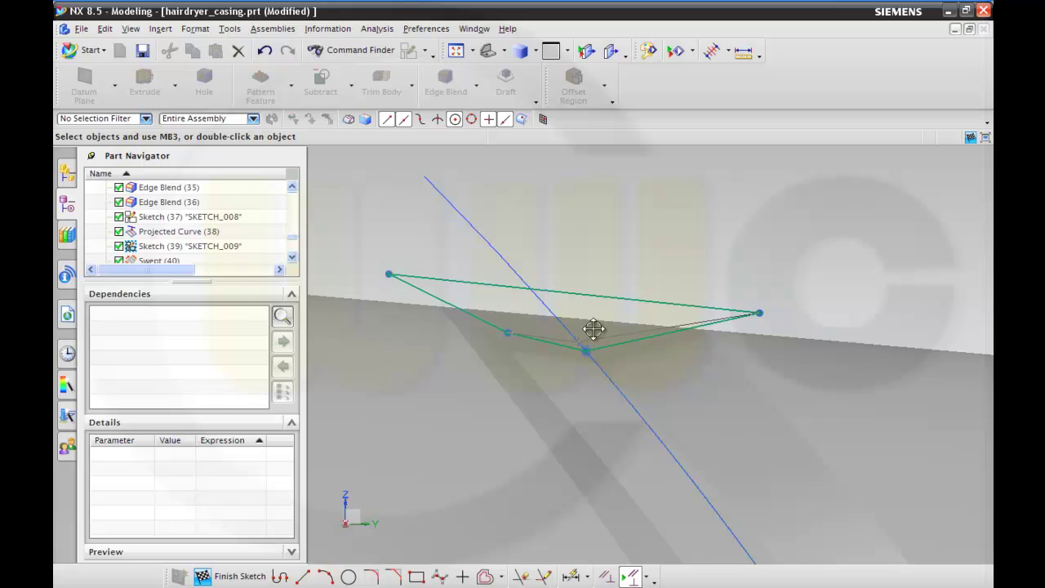
drag(594, 326, 593, 324)
Narrow the profile by moving both upper corners towards the arc, raise its lower corner along the arc, and finish the sketch.
drag(746, 310, 645, 302)
drag(389, 273, 414, 288)
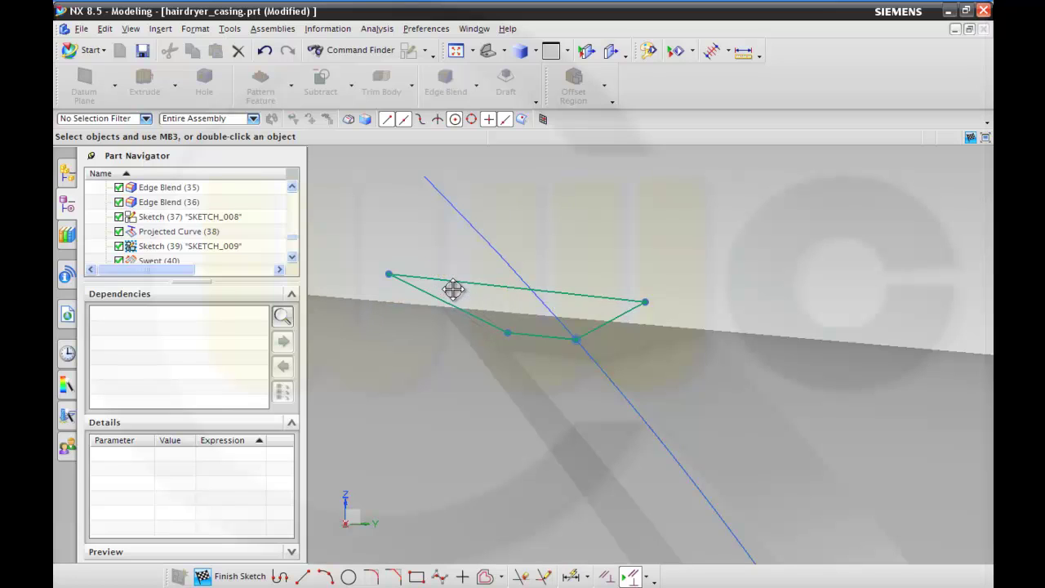
drag(453, 290, 454, 284)
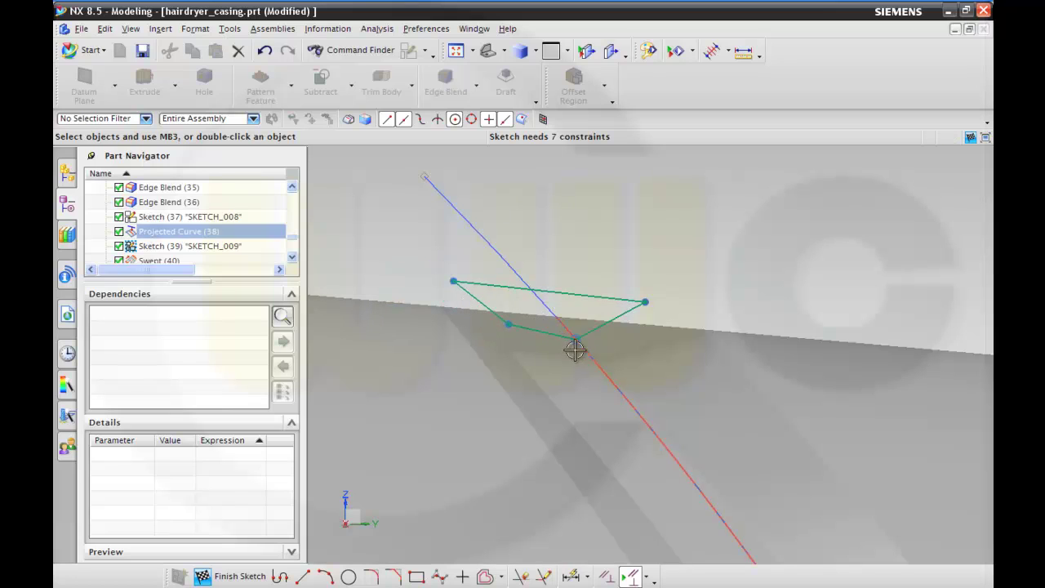
drag(576, 340, 578, 337)
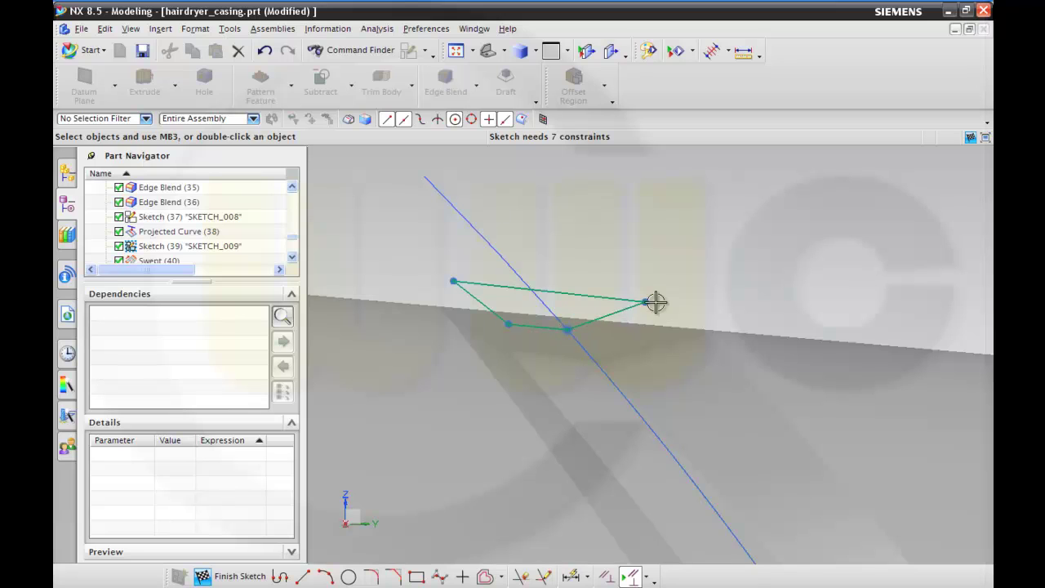
click(237, 576)
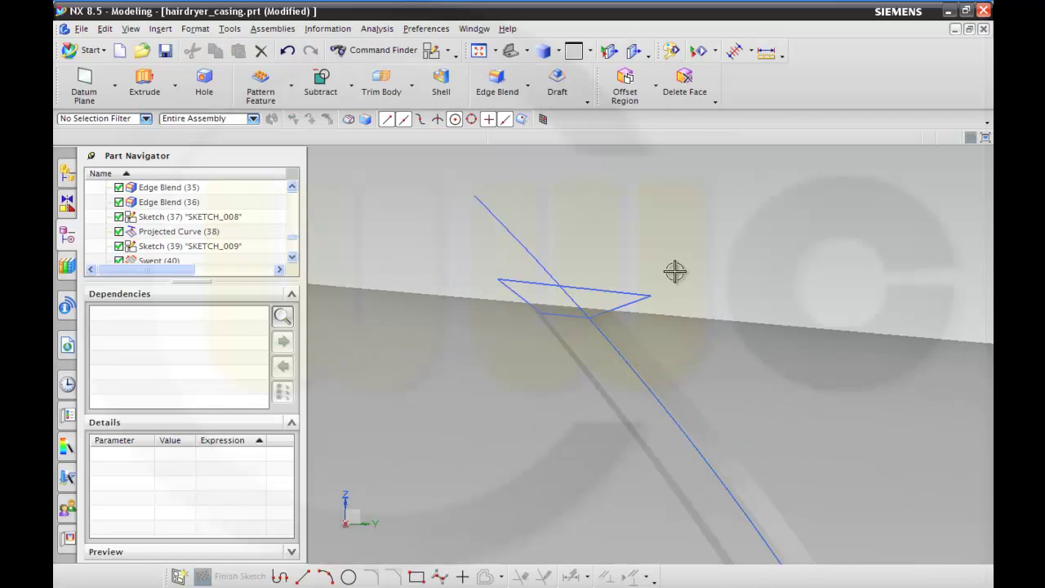
mouse_move(763, 251)
middle_down()
mouse_move(742, 247)
mouse_move(760, 217)
mouse_move(737, 212)
mouse_move(716, 215)
mouse_move(721, 237)
mouse_move(705, 254)
middle_up()
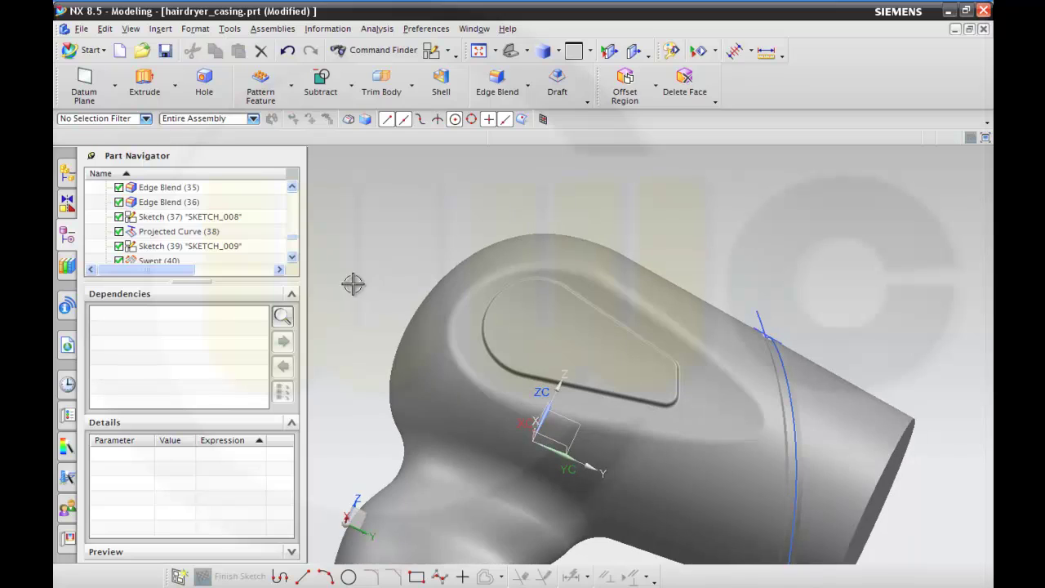
drag(296, 242, 293, 250)
scroll(266, 243, up, 3)
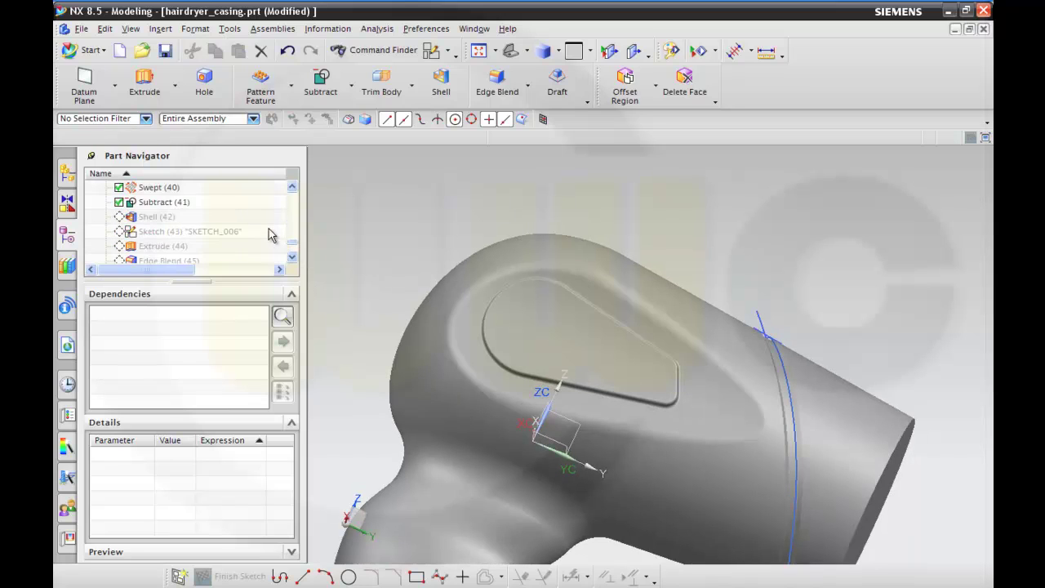
click(162, 232)
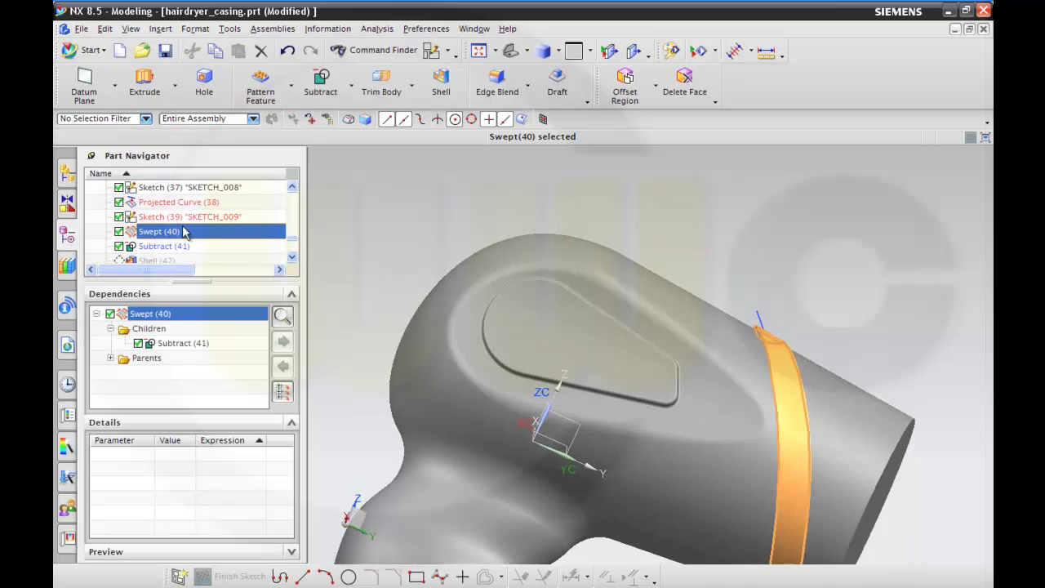
click(289, 92)
click(287, 135)
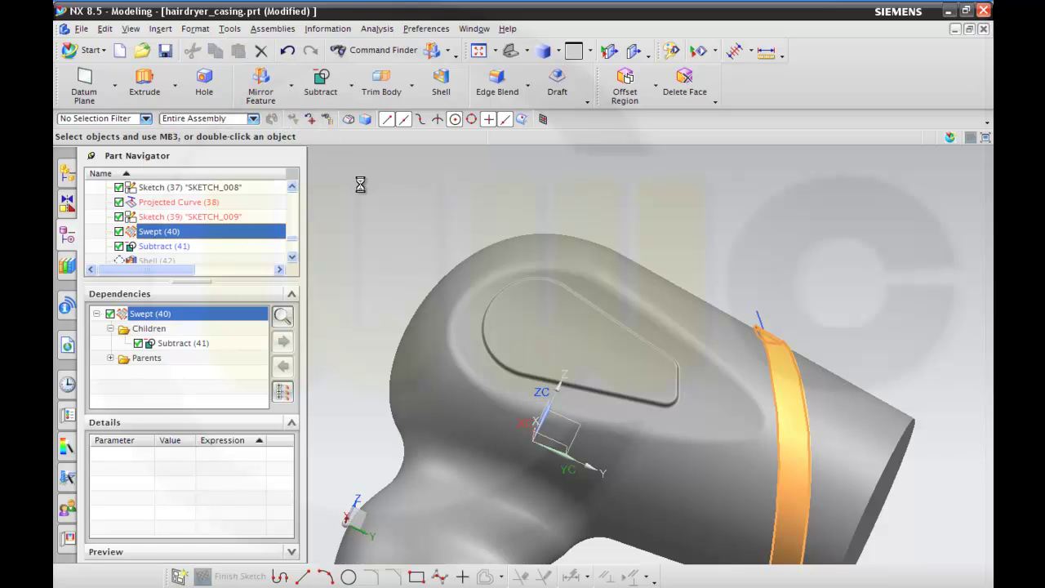
click(567, 420)
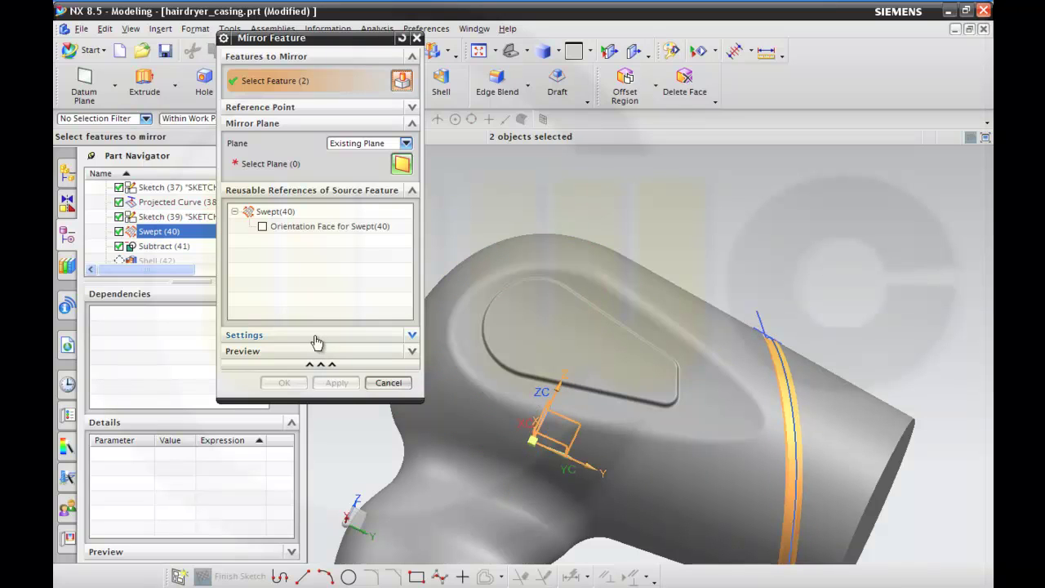
click(262, 161)
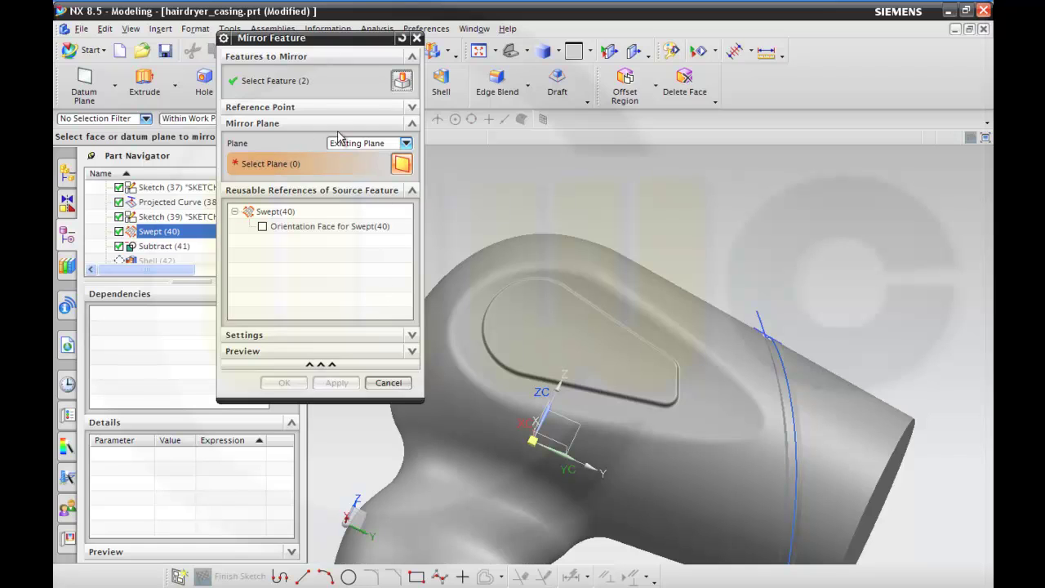
click(386, 388)
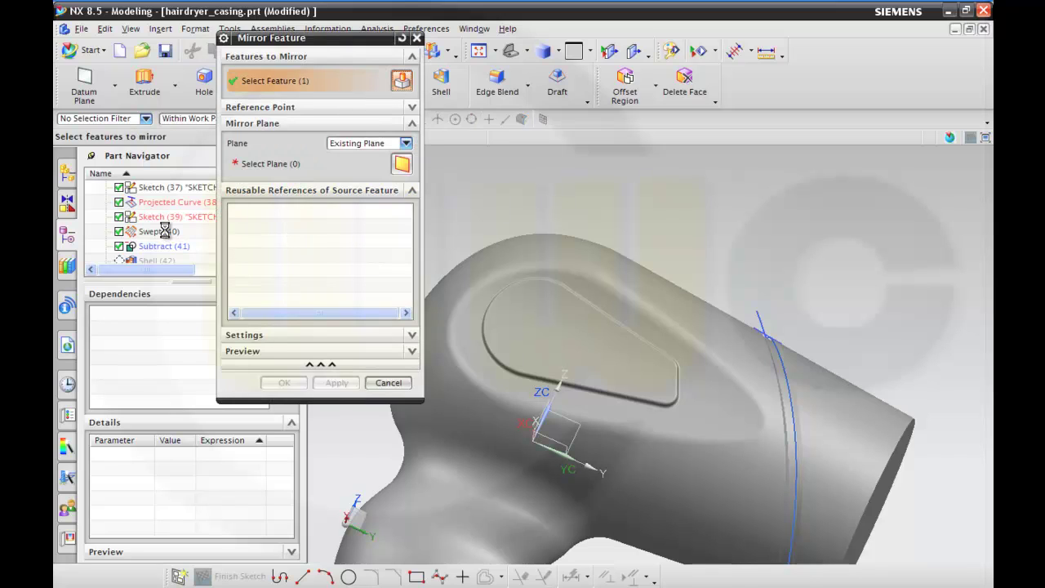
Mirror the swept groove body across the YZ datum plane to the nozzle's other side.
click(577, 423)
click(295, 385)
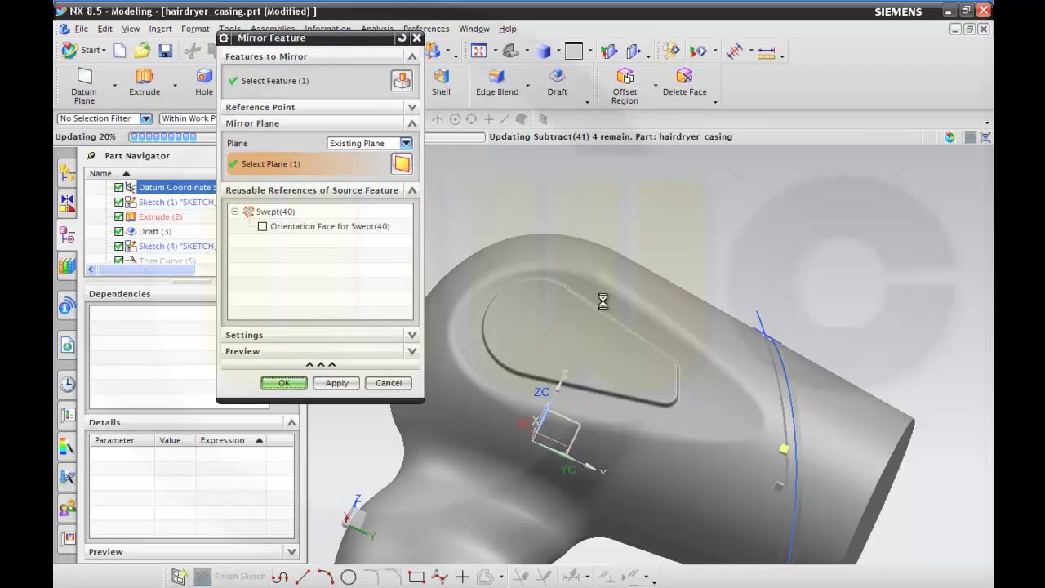
Subtract the mirrored swept body from the casing to continue the groove on the nozzle's other side.
middle_drag(683, 259, 569, 204)
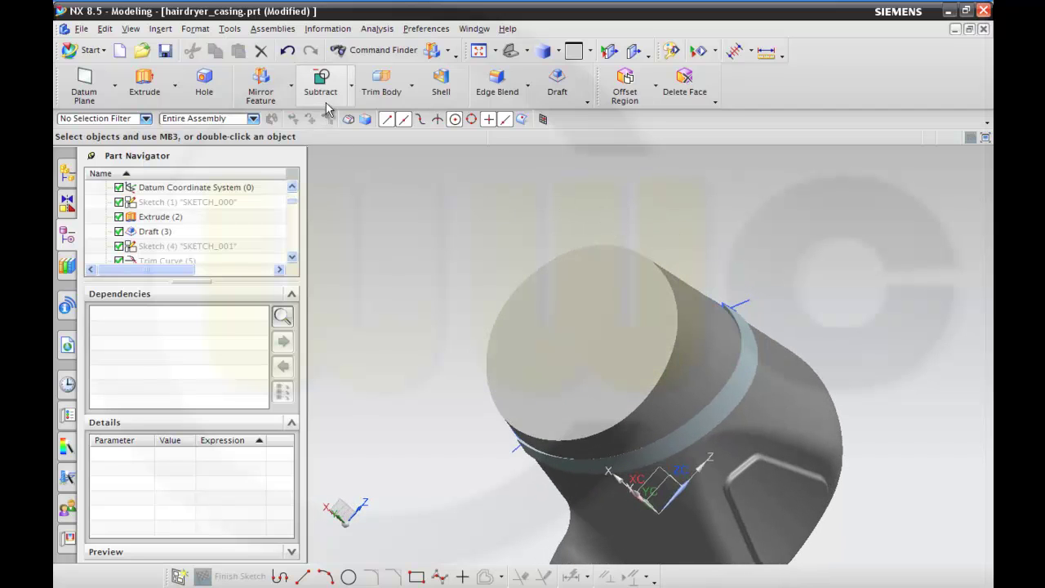
click(751, 373)
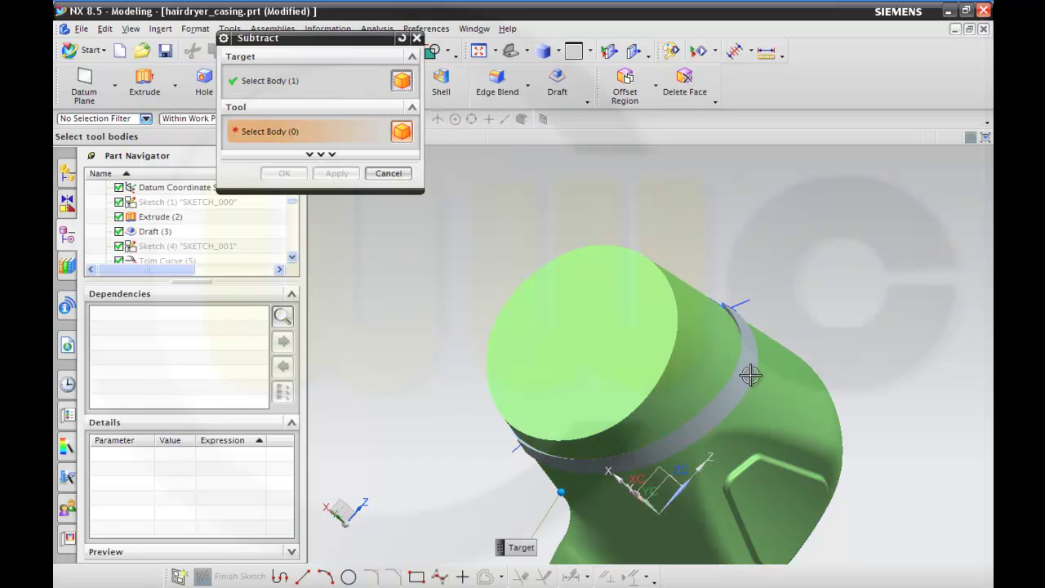
click(745, 375)
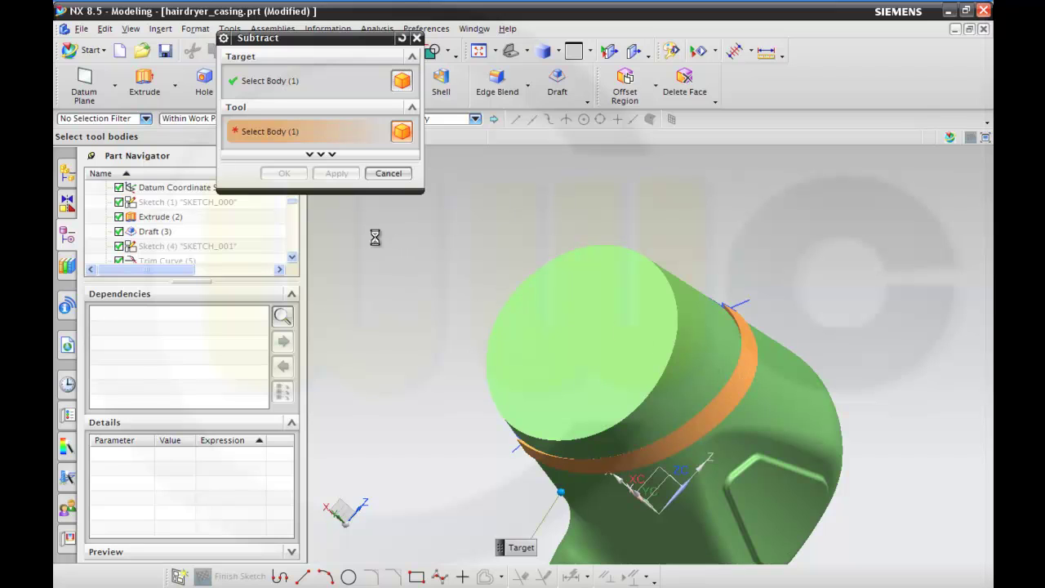
click(294, 178)
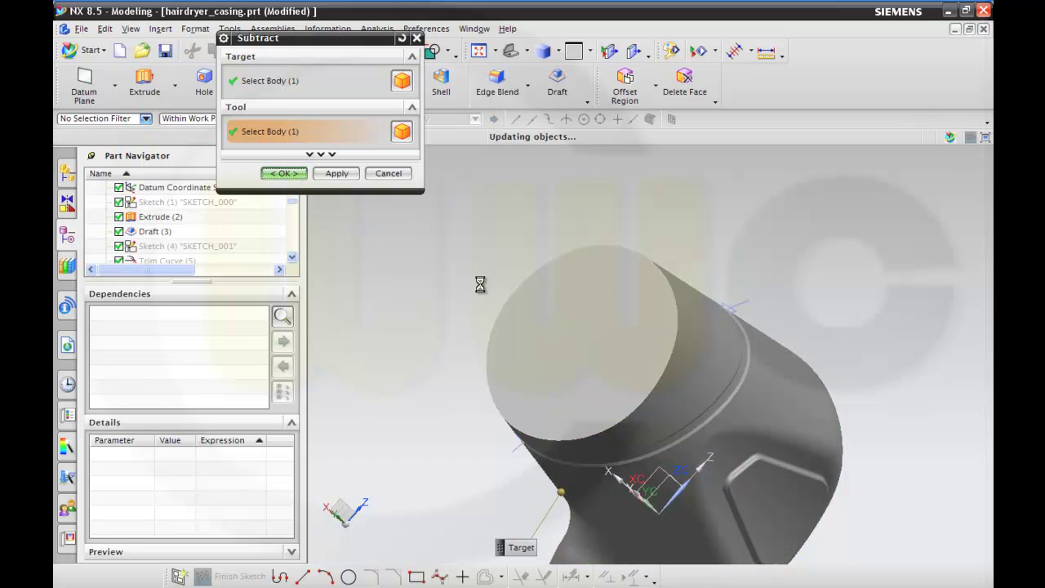
Blend the outer edges of the groove on both sides of the nozzle with a circular 1 mm radius.
middle_drag(482, 282, 587, 279)
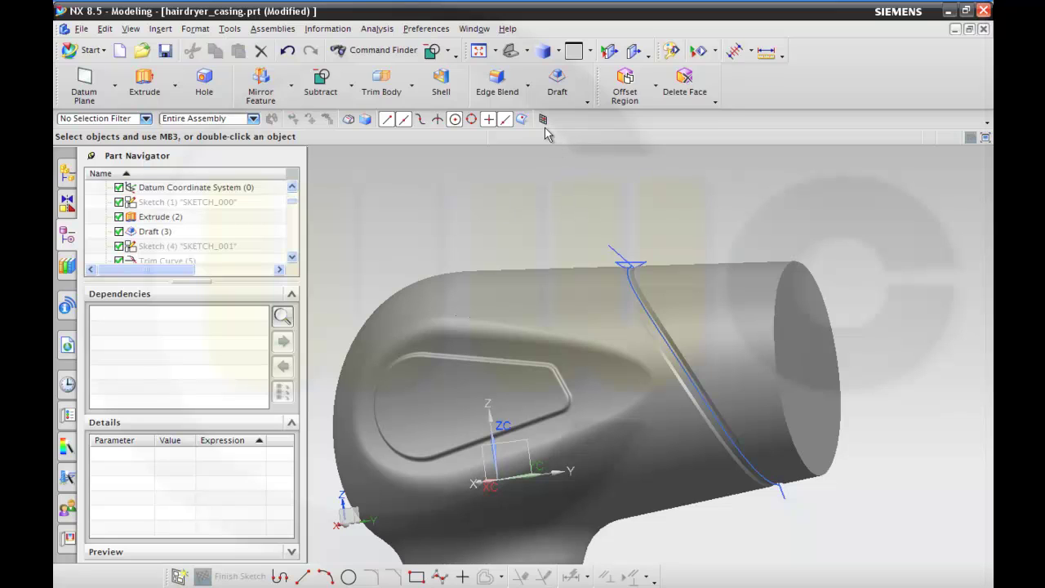
click(499, 83)
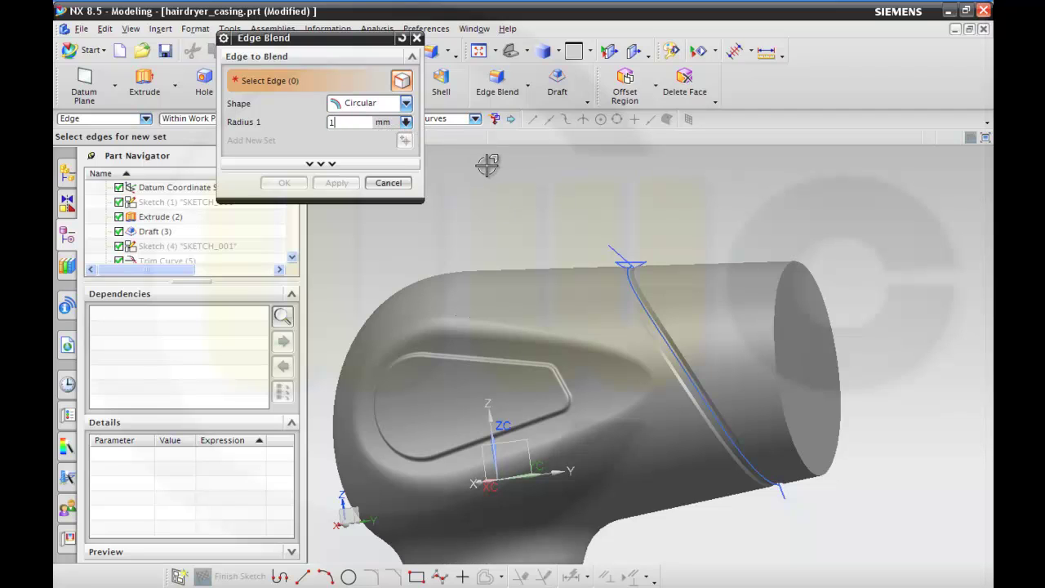
click(630, 308)
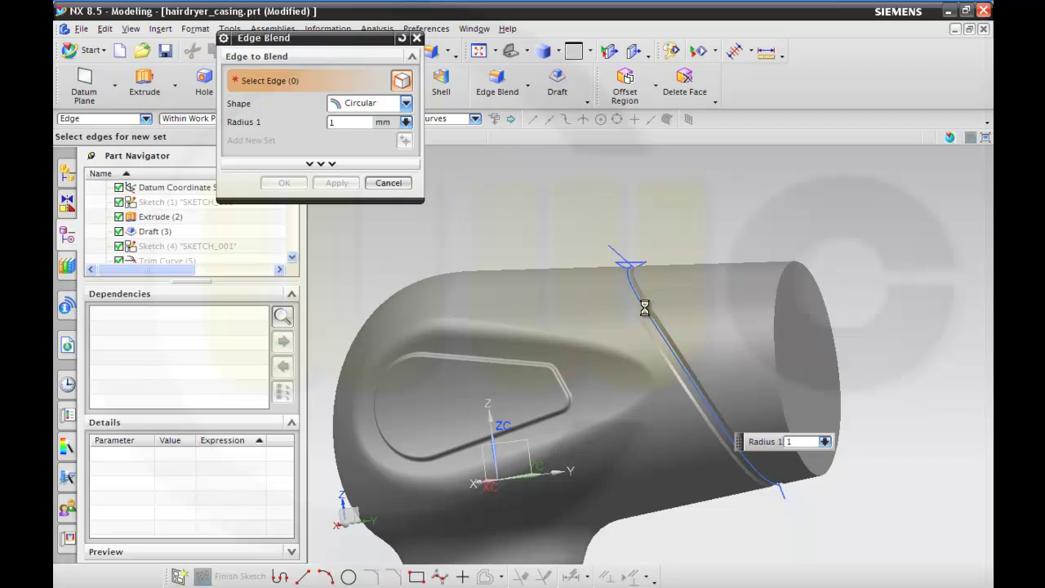
scroll(625, 307, up, 5)
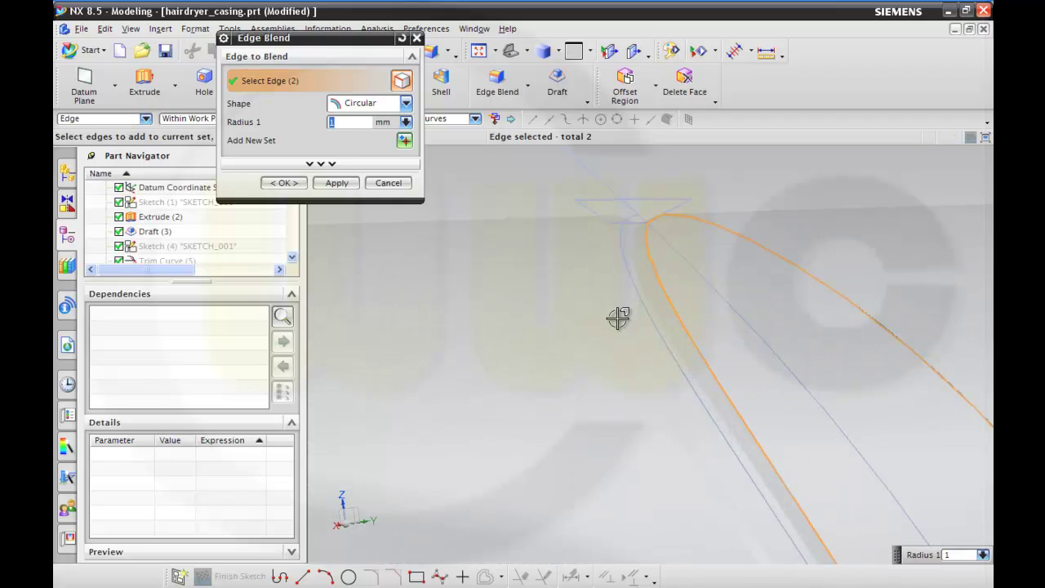
click(603, 314)
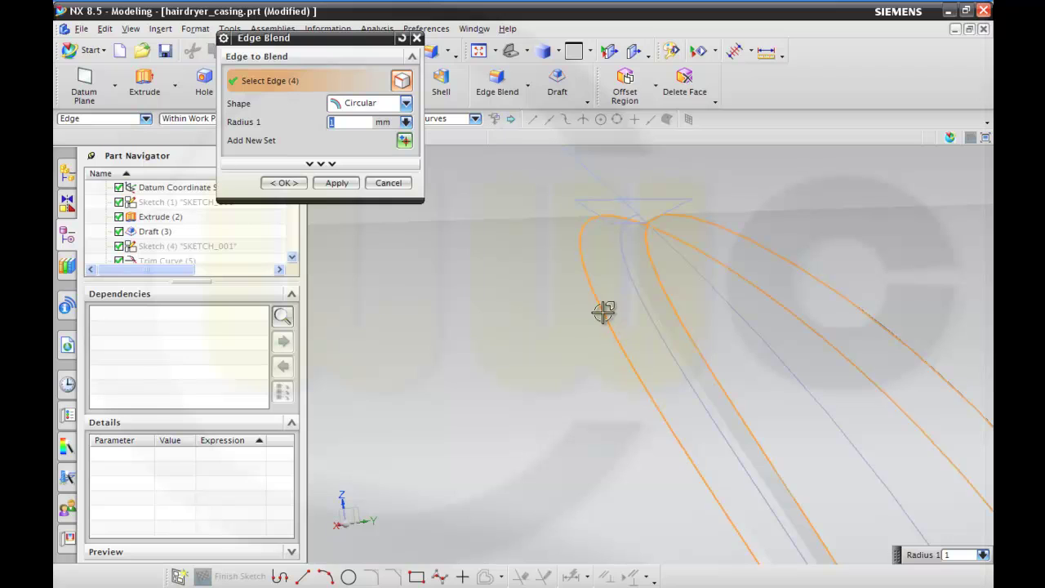
middle_drag(625, 268, 571, 195)
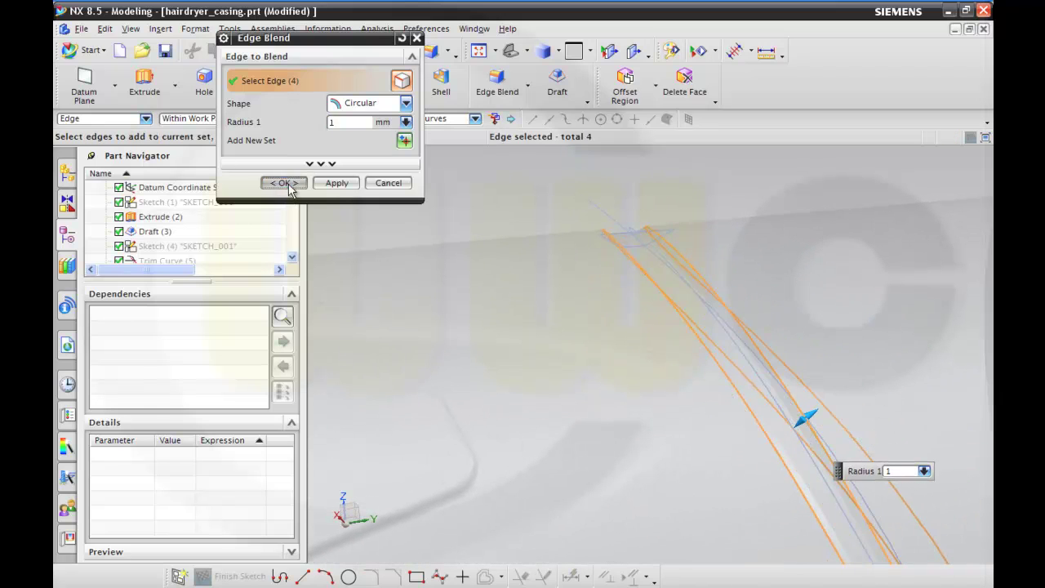
click(286, 183)
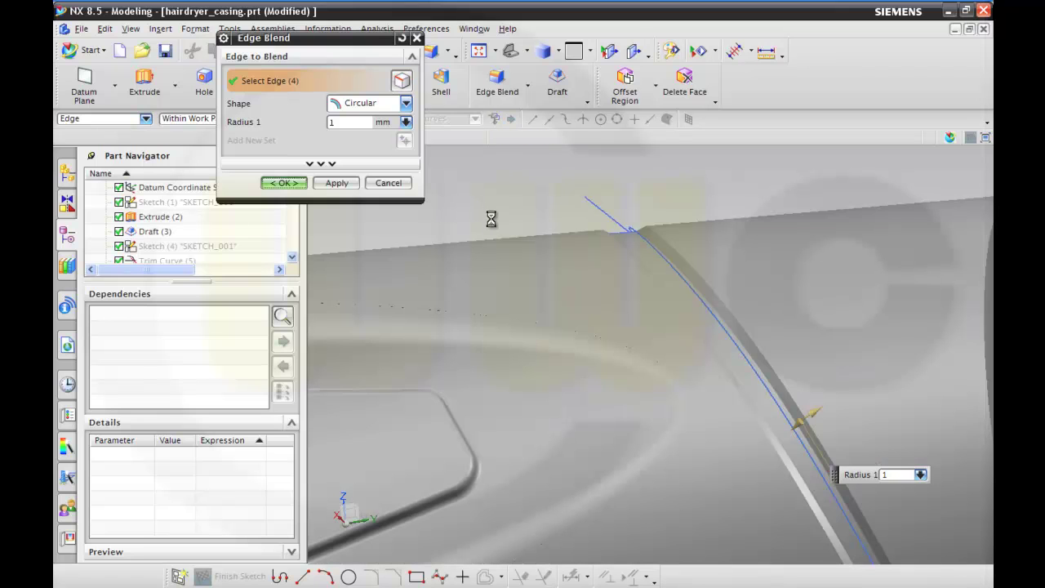
Hide the groove's construction features: SKETCH_008, Projected Curve (38) and SKETCH_009.
mouse_move(528, 196)
middle_down()
mouse_move(533, 231)
mouse_move(522, 247)
mouse_move(518, 215)
middle_up()
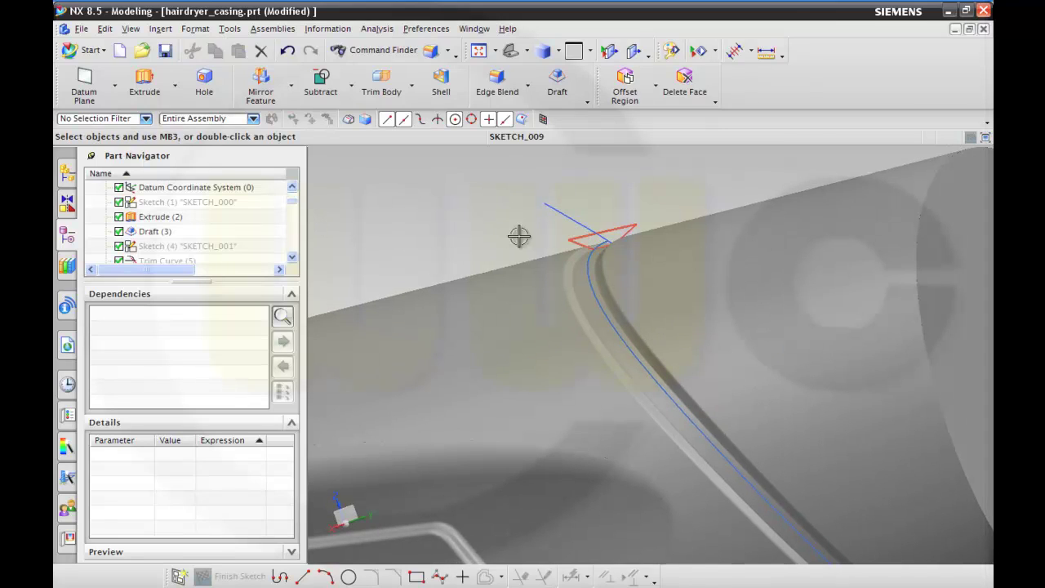
scroll(265, 227, down, 3)
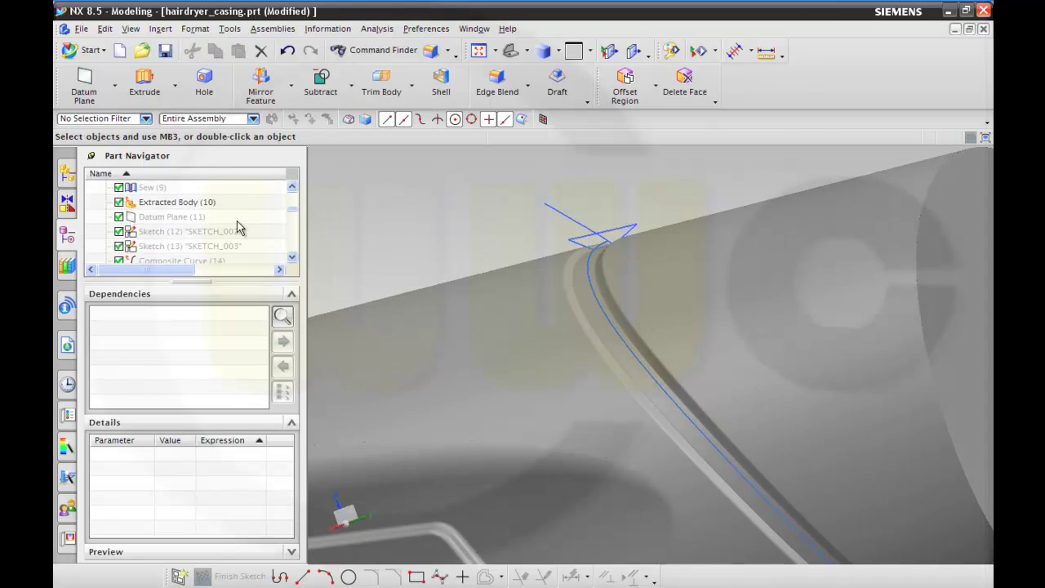
scroll(240, 228, down, 1)
scroll(236, 229, up, 4)
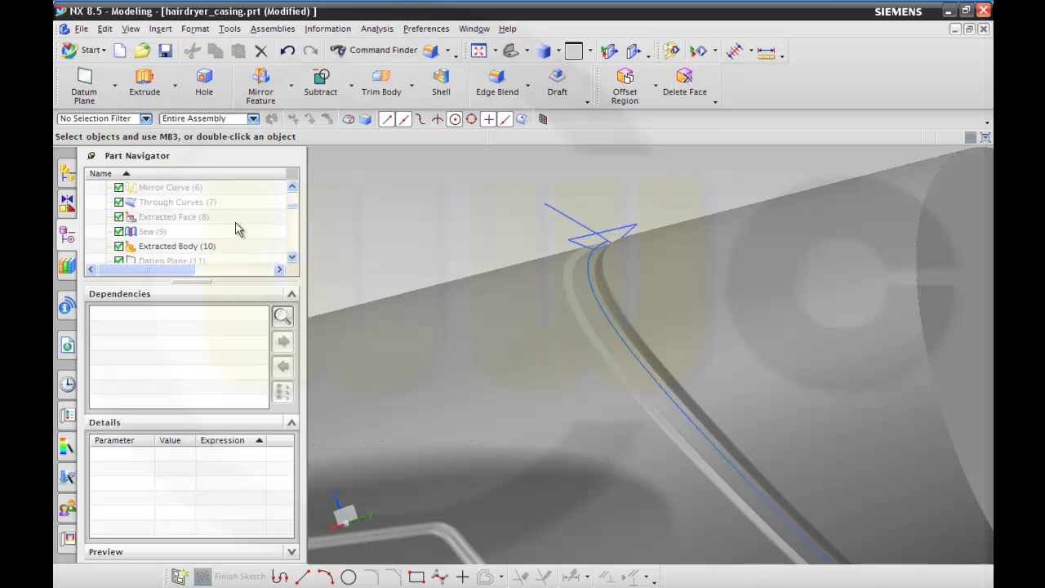
scroll(236, 228, down, 6)
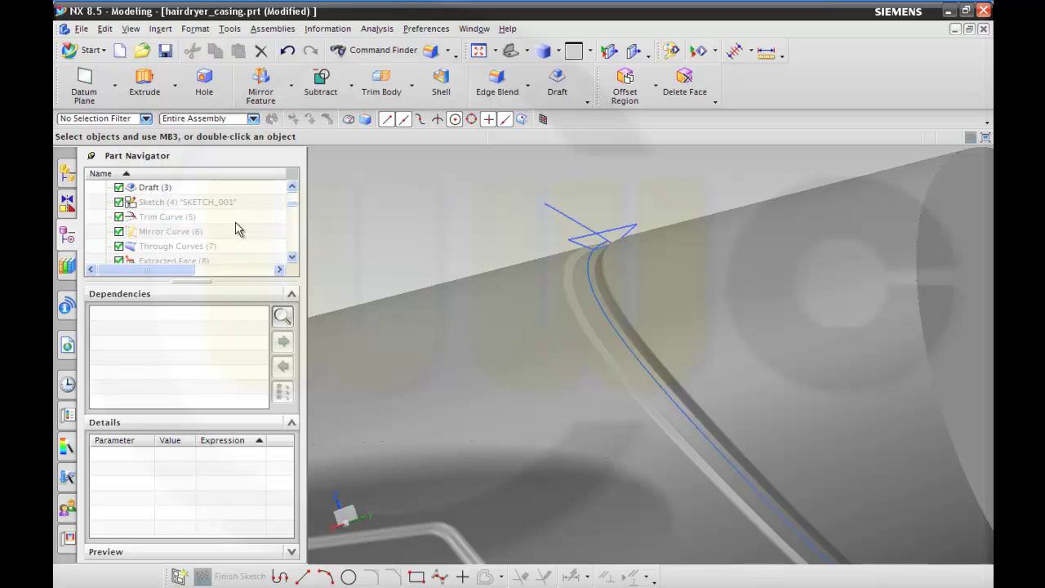
scroll(237, 227, down, 5)
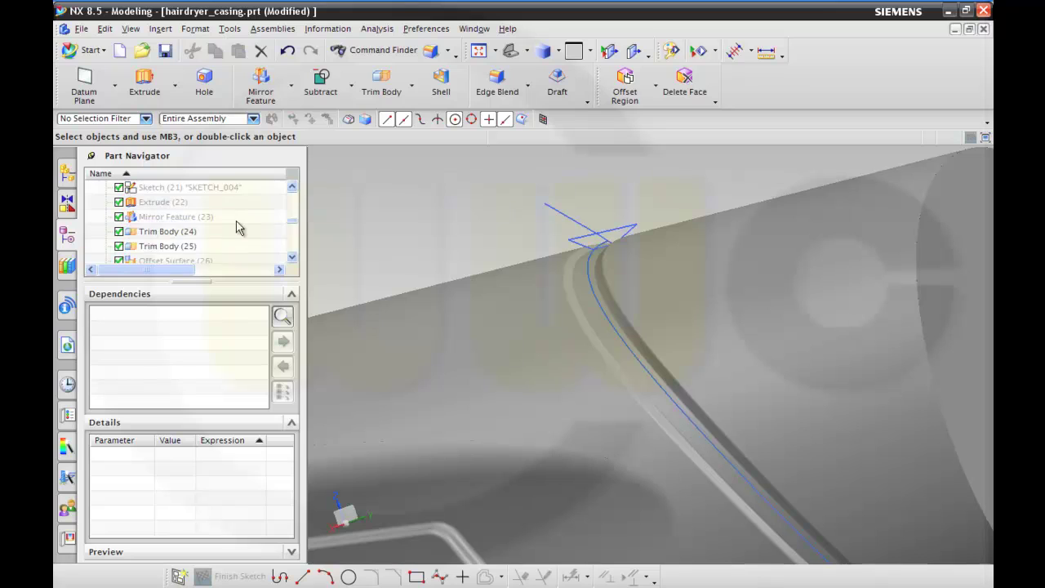
scroll(238, 227, down, 1)
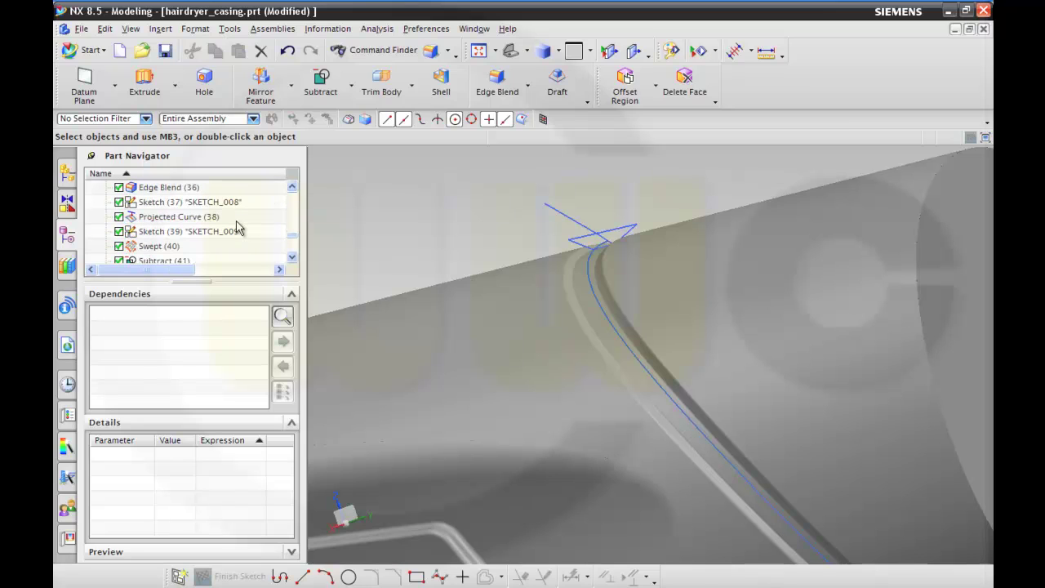
click(197, 205)
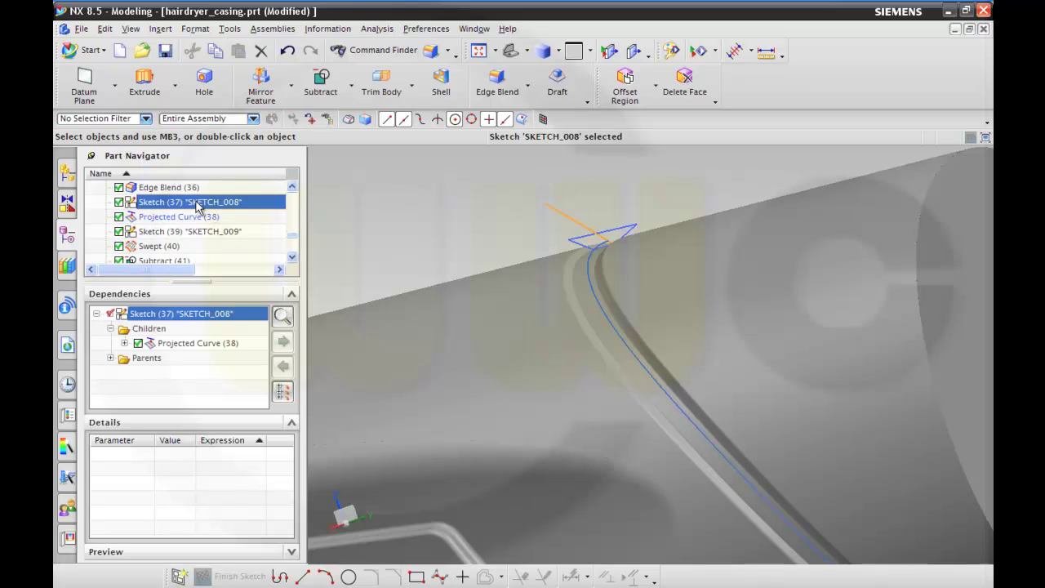
ctrl+click(200, 217)
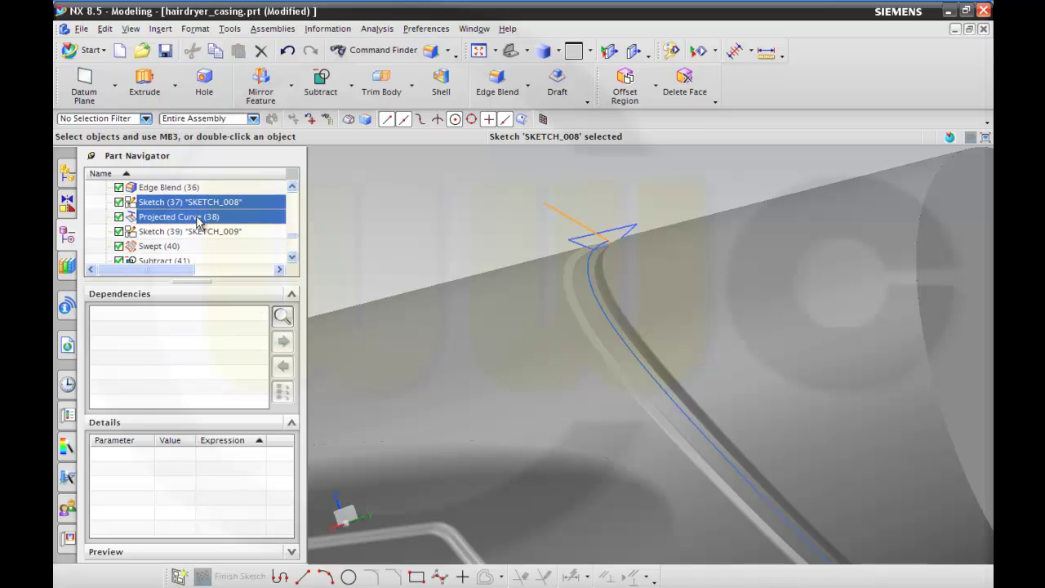
ctrl+click(201, 231)
right_click(201, 231)
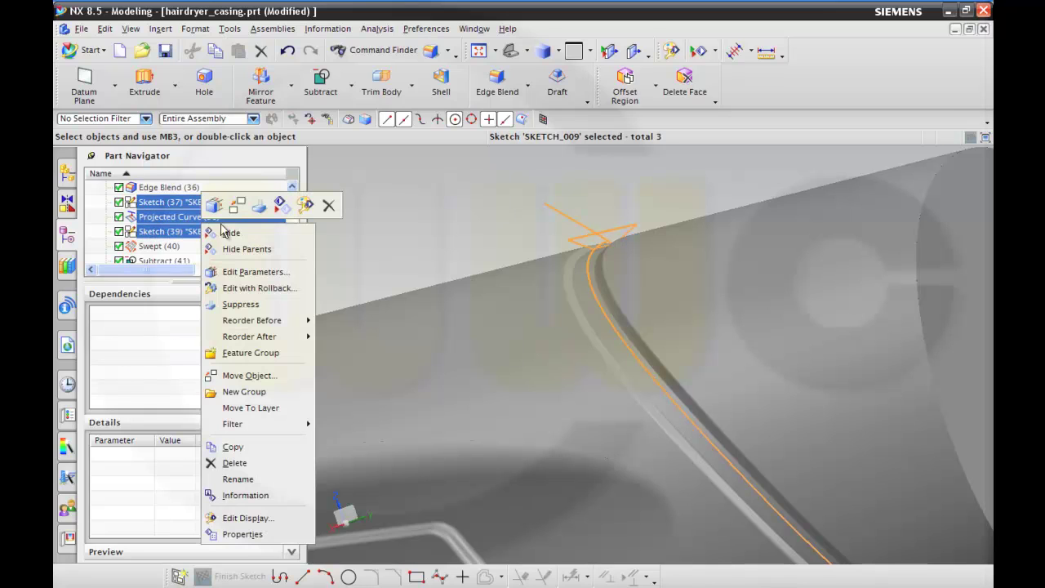
click(232, 235)
Make the last feature in the model history, Edge Blend (53), the current feature.
scroll(421, 223, down, 3)
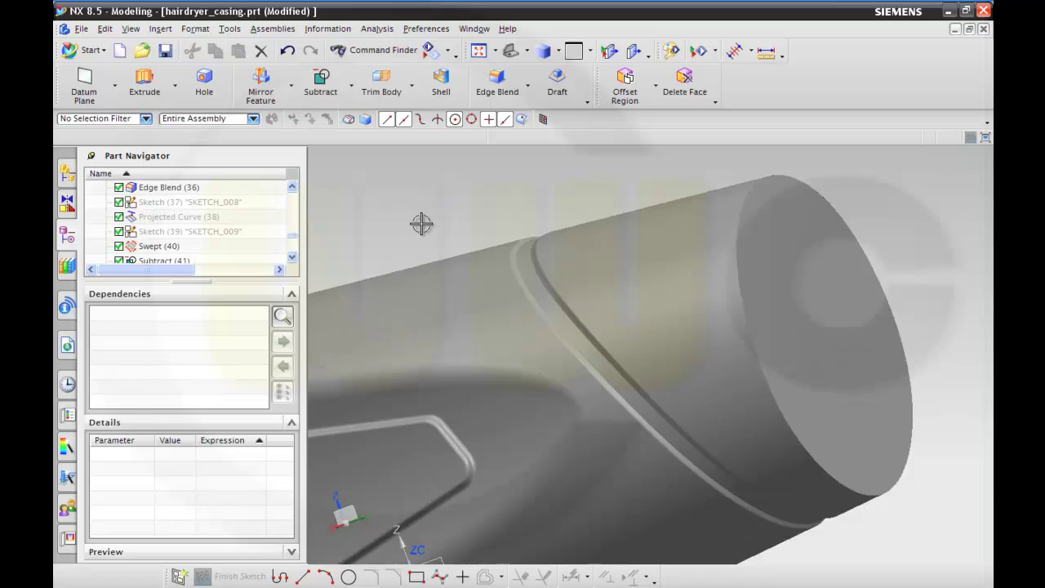
scroll(291, 255, down, 5)
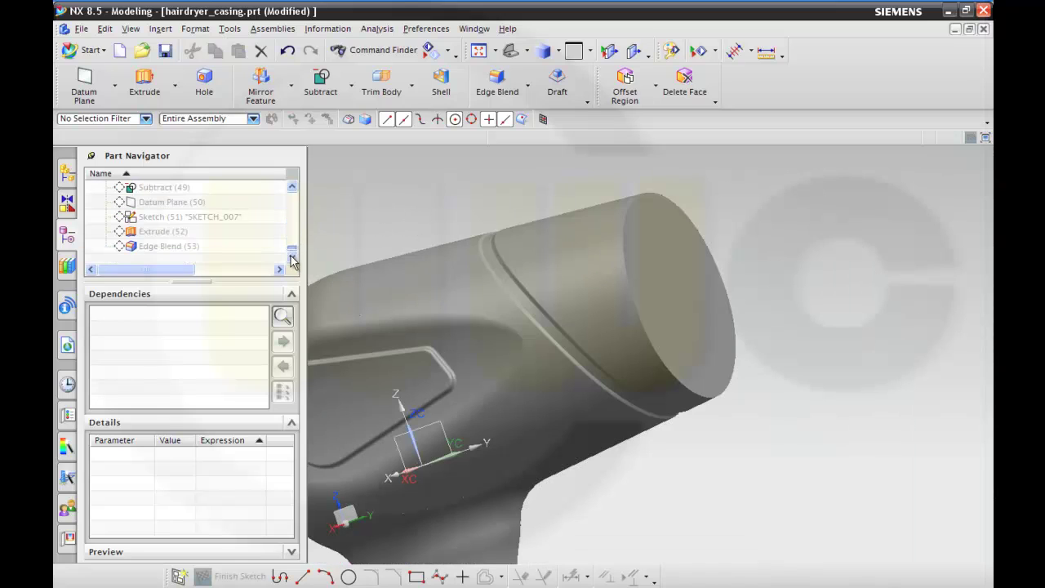
click(196, 244)
right_click(197, 244)
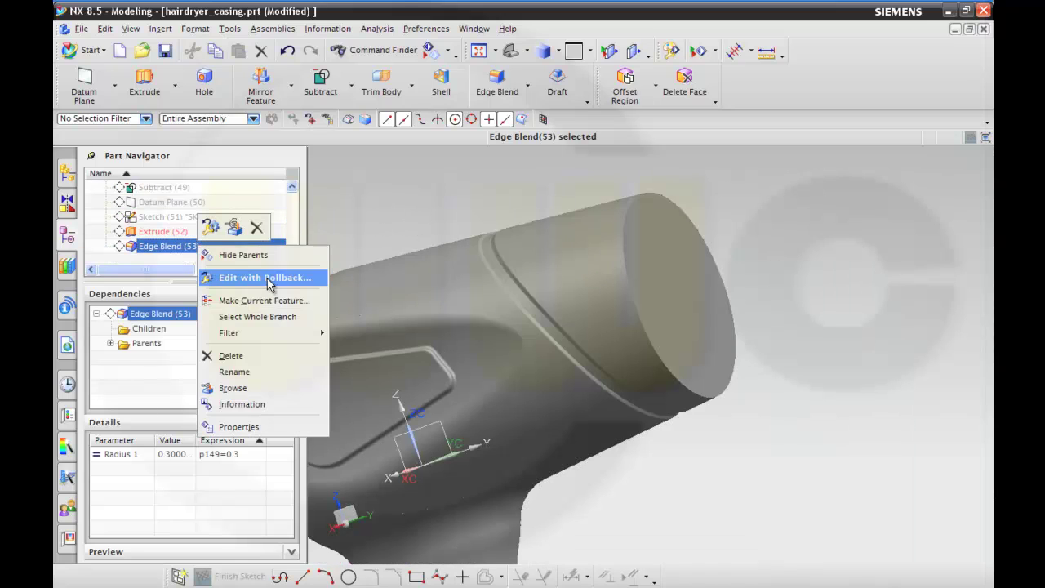
click(264, 300)
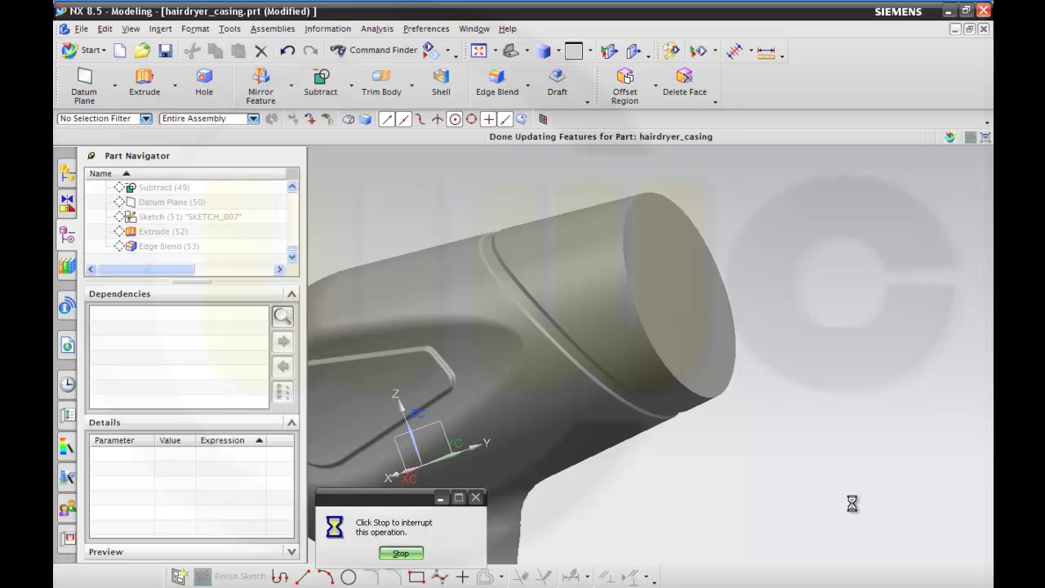
Reopen the groove's profile sketch, SKETCH_009, for editing.
mouse_move(786, 457)
middle_down()
mouse_move(748, 464)
mouse_move(805, 459)
mouse_move(800, 447)
middle_up()
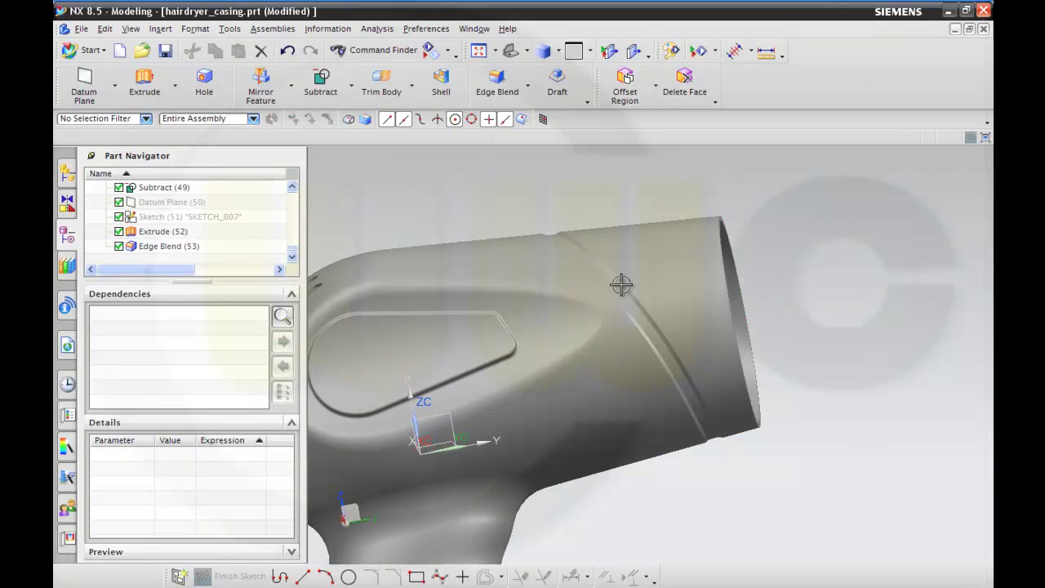
scroll(611, 275, up, 5)
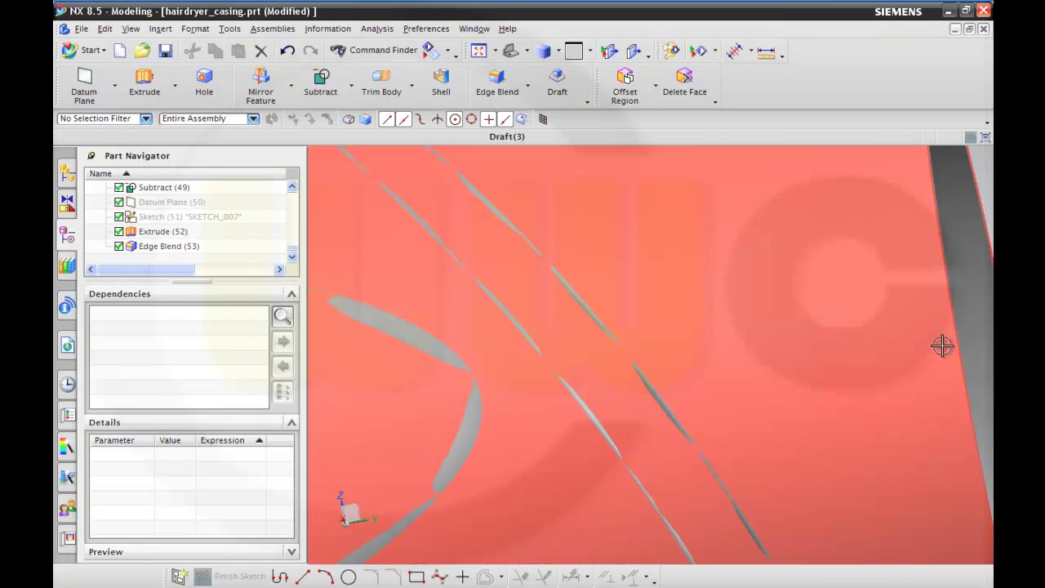
mouse_move(502, 167)
middle_down()
mouse_move(477, 167)
mouse_move(504, 173)
middle_up()
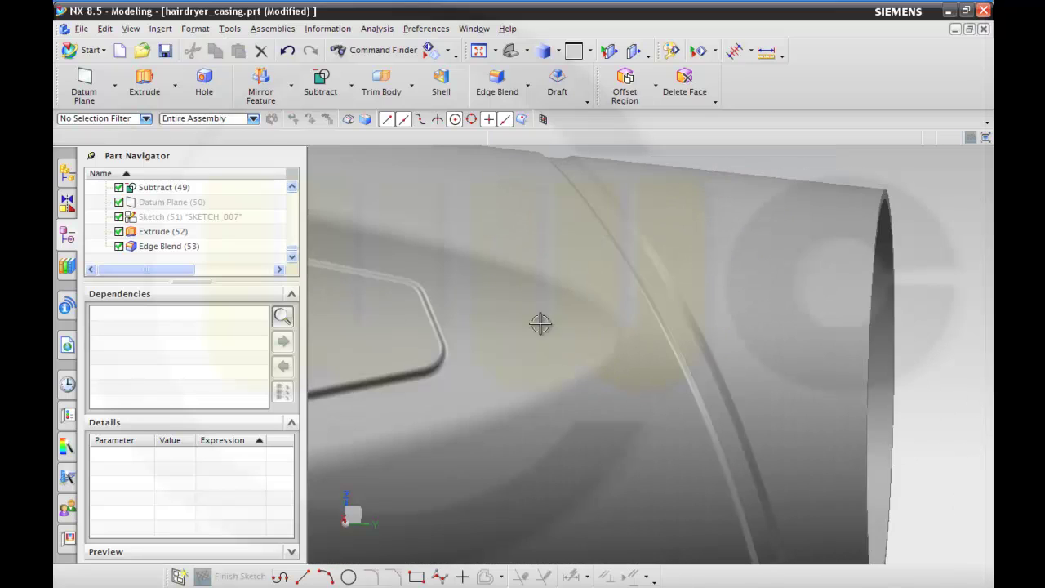
scroll(552, 356, down, 3)
middle_drag(751, 422, 792, 446)
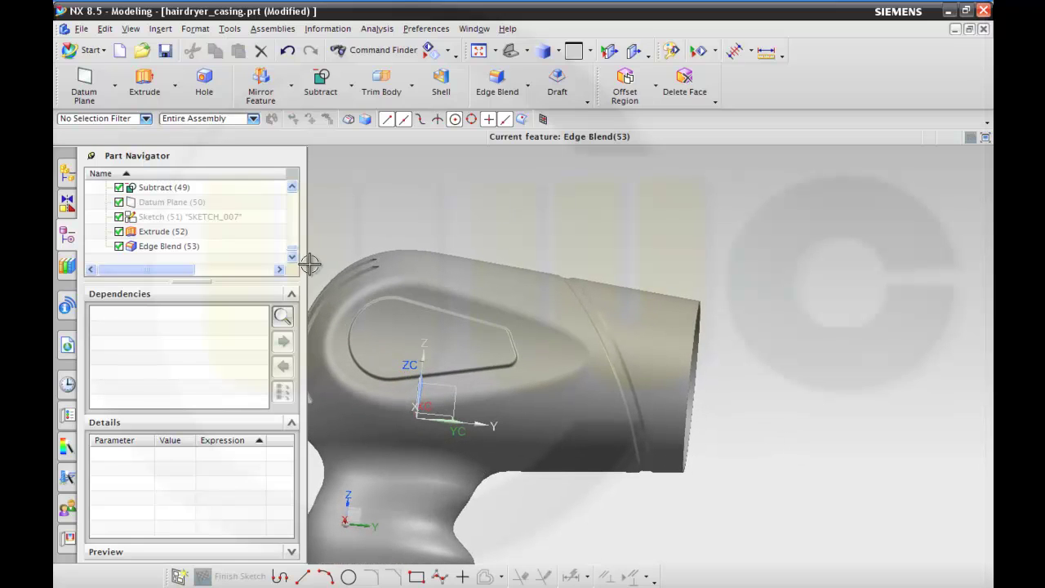
click(292, 187)
click(291, 187)
click(292, 187)
click(291, 187)
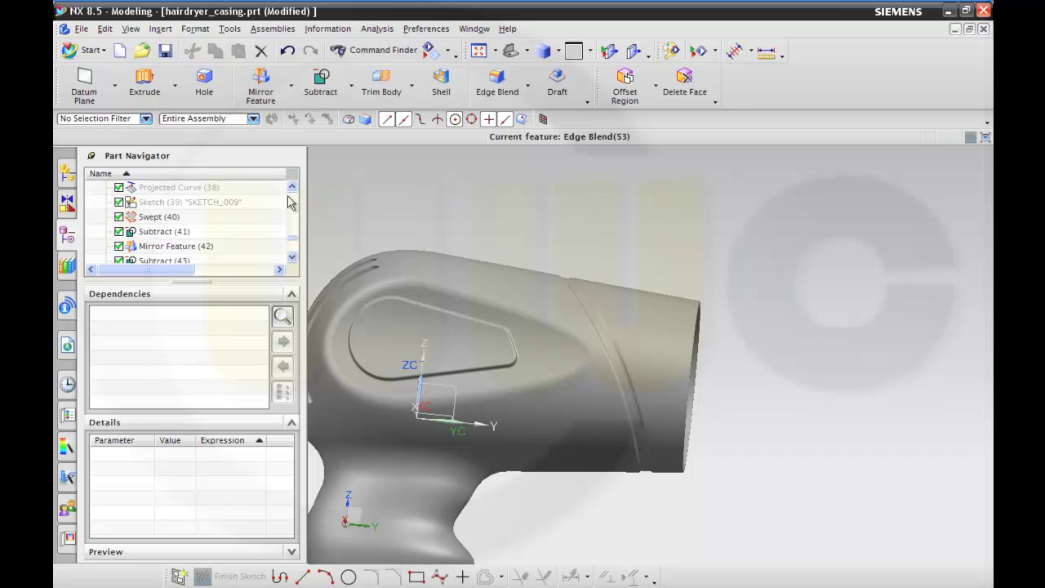
double_click(242, 205)
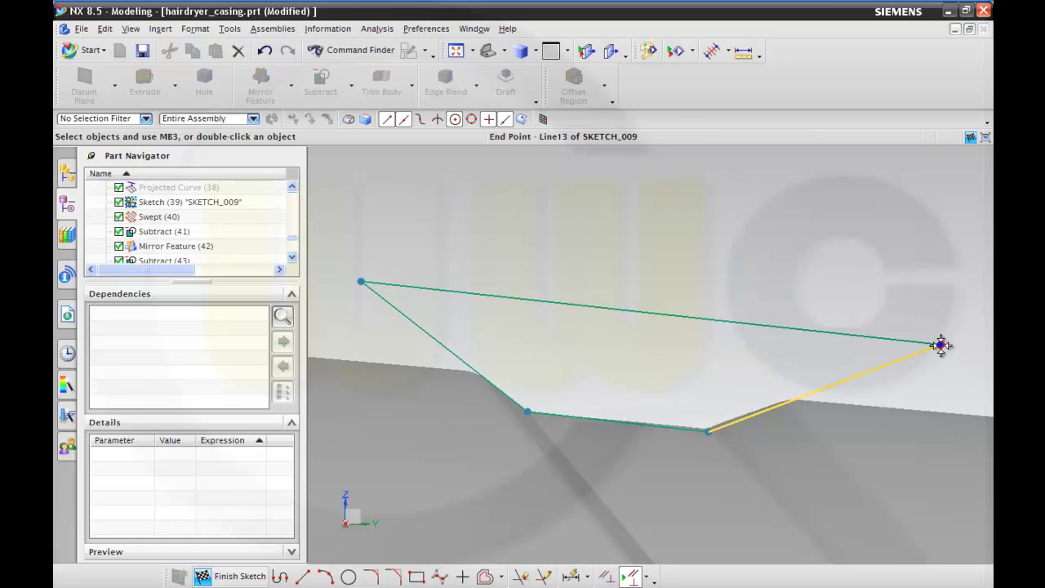
Move the profile's upper corner nearest the nozzle opening inward, and try to raise the lower corner on the same side.
drag(877, 343, 833, 335)
mouse_move(709, 430)
mouse_down()
mouse_move(732, 429)
mouse_move(734, 408)
mouse_up()
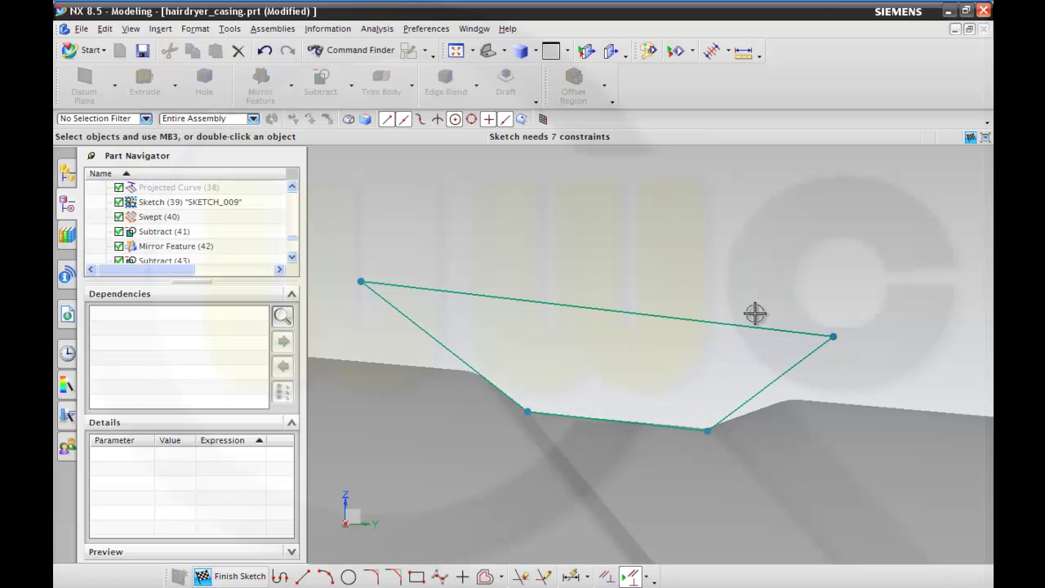
right_click(754, 278)
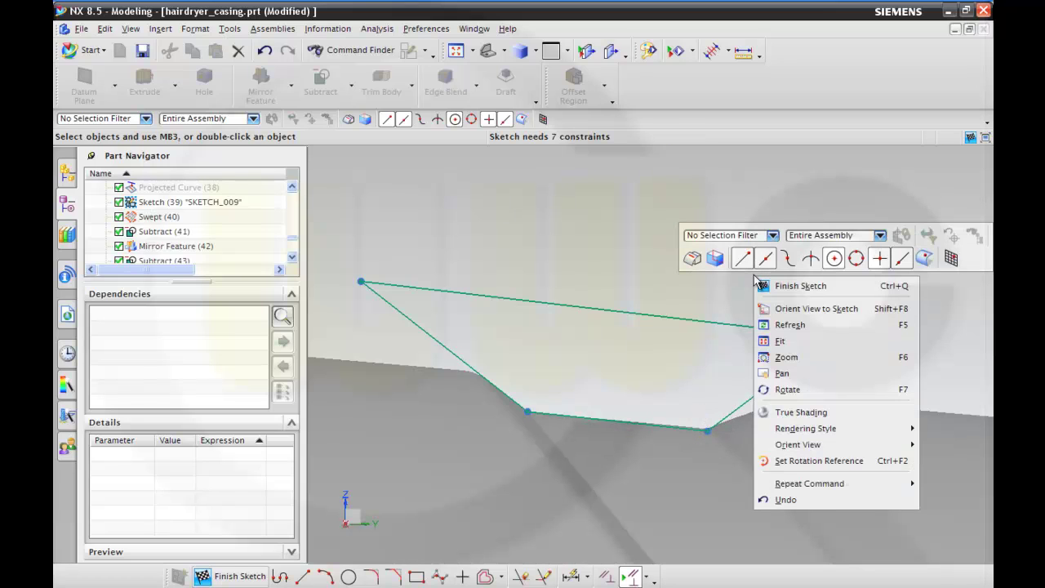
click(656, 267)
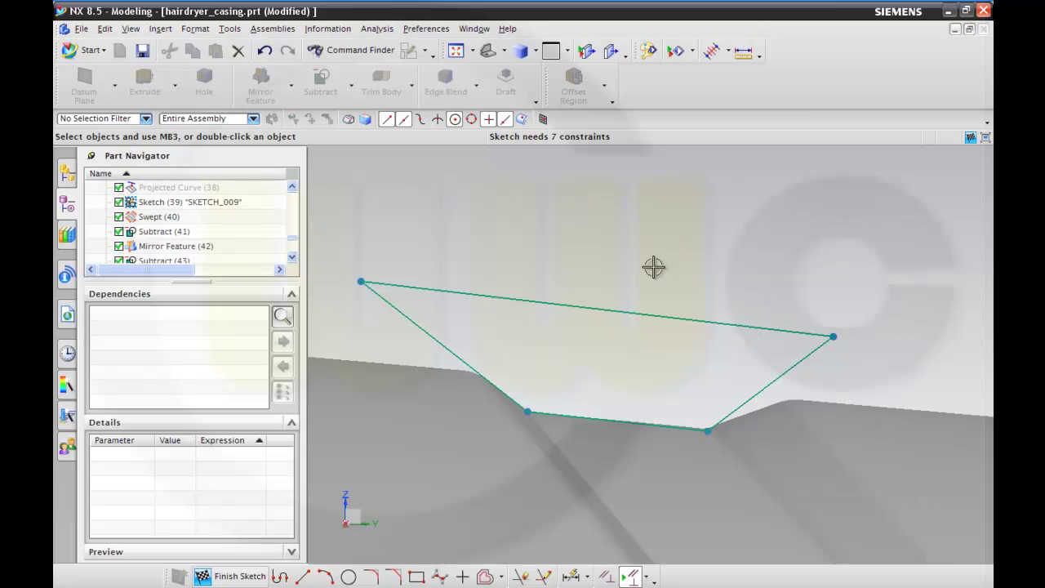
Review the groove profile sketch's constraints and remove the Point on Curve constraint between Line12's end and Spline7.
click(647, 577)
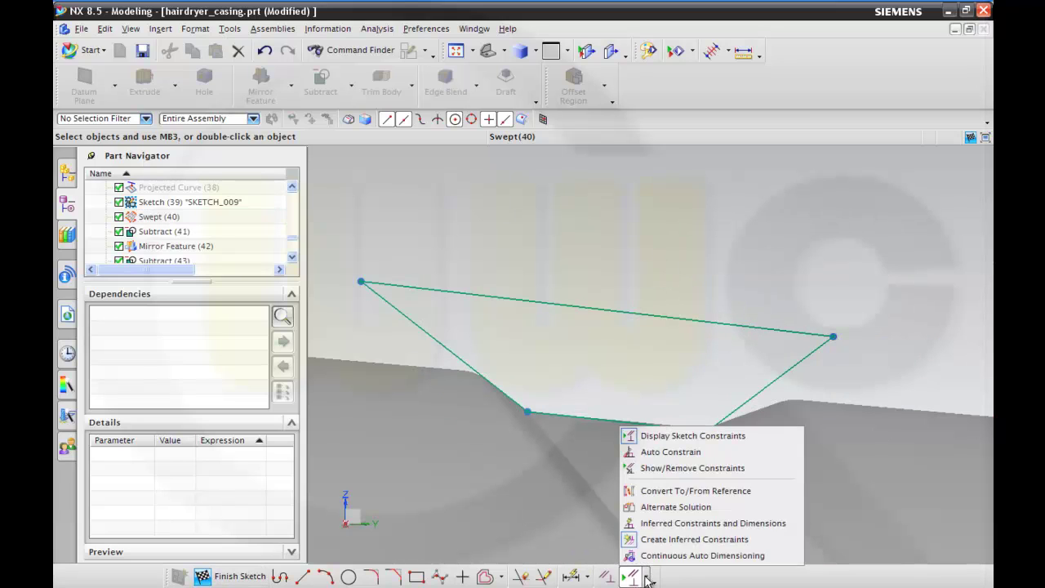
click(670, 469)
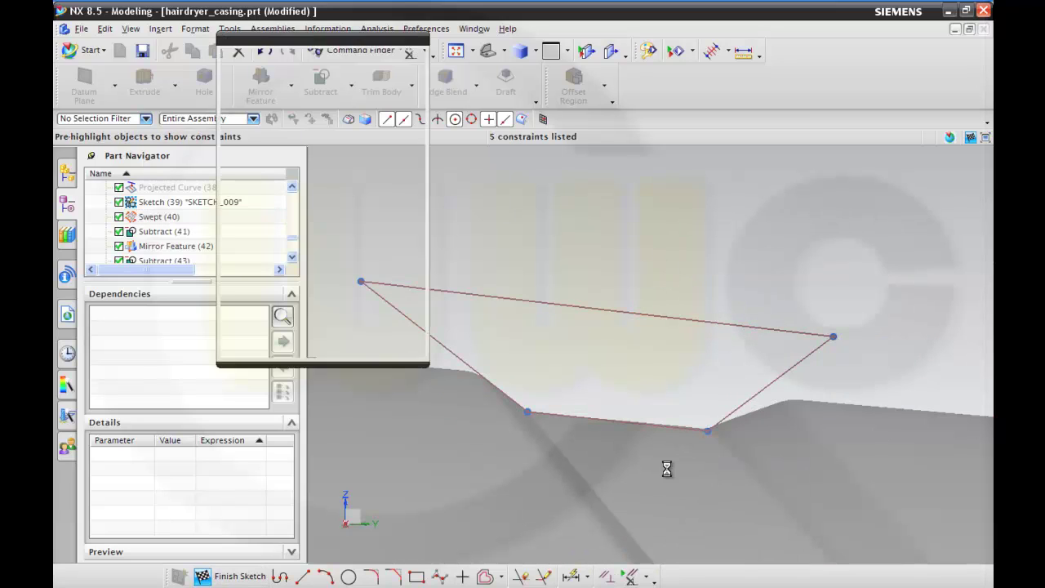
drag(355, 38, 298, 48)
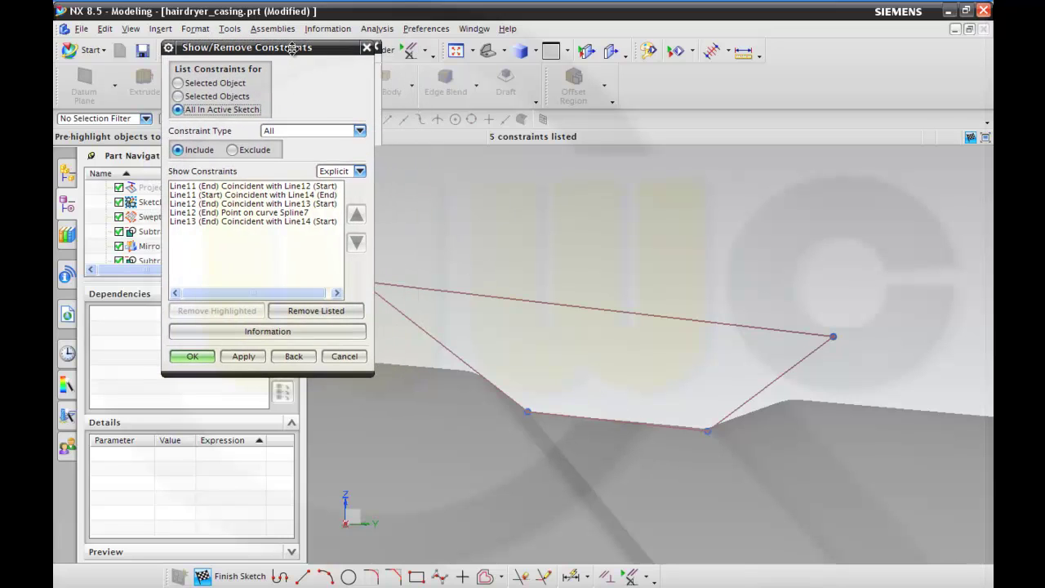
click(260, 222)
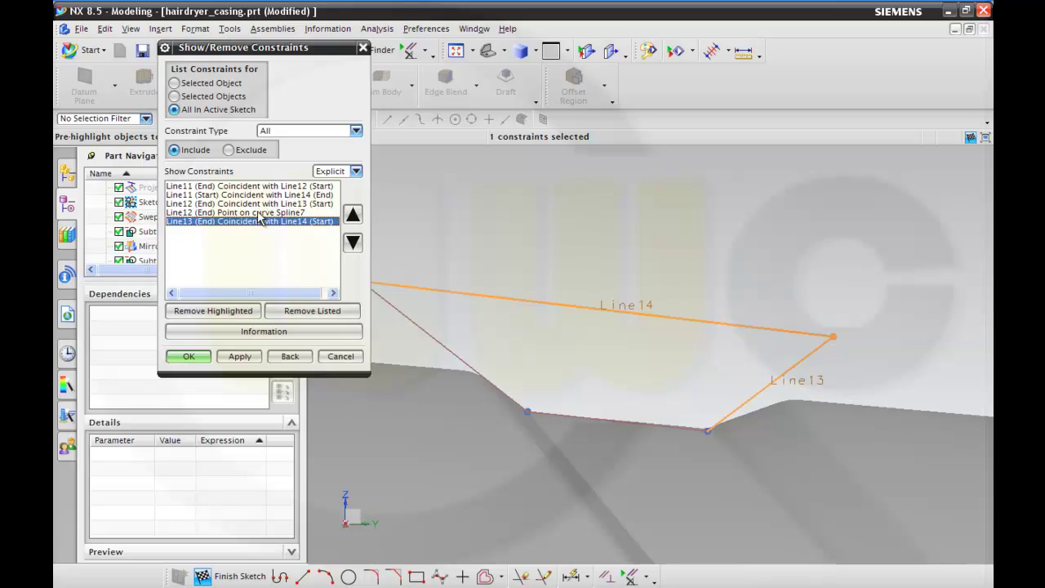
click(257, 212)
click(257, 204)
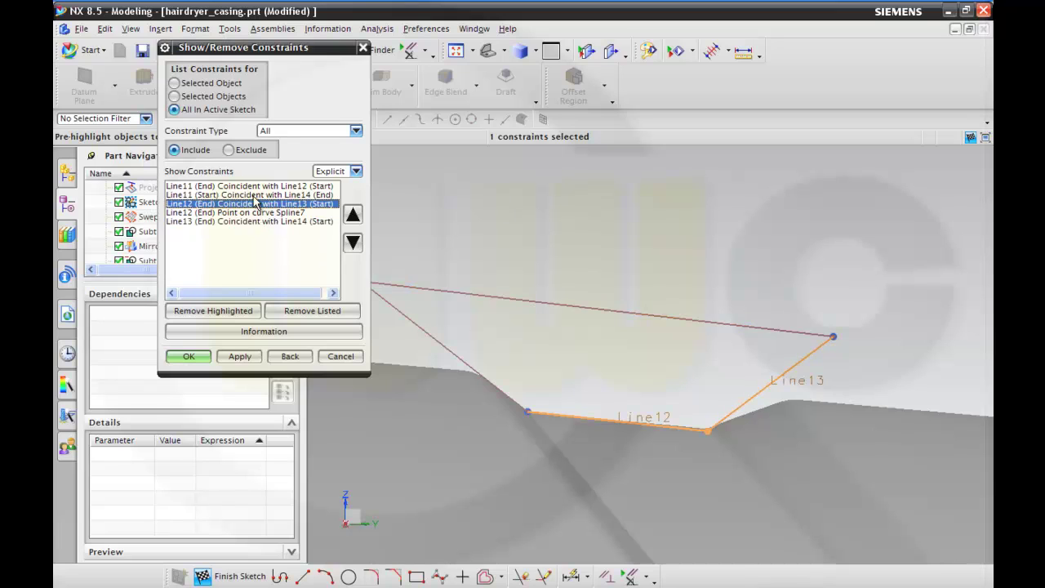
click(256, 194)
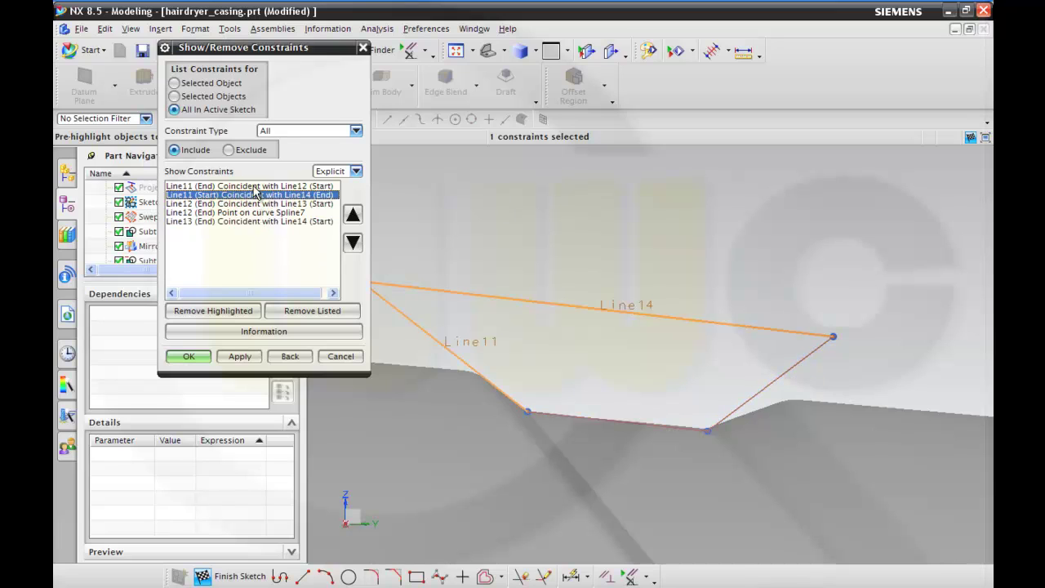
click(255, 186)
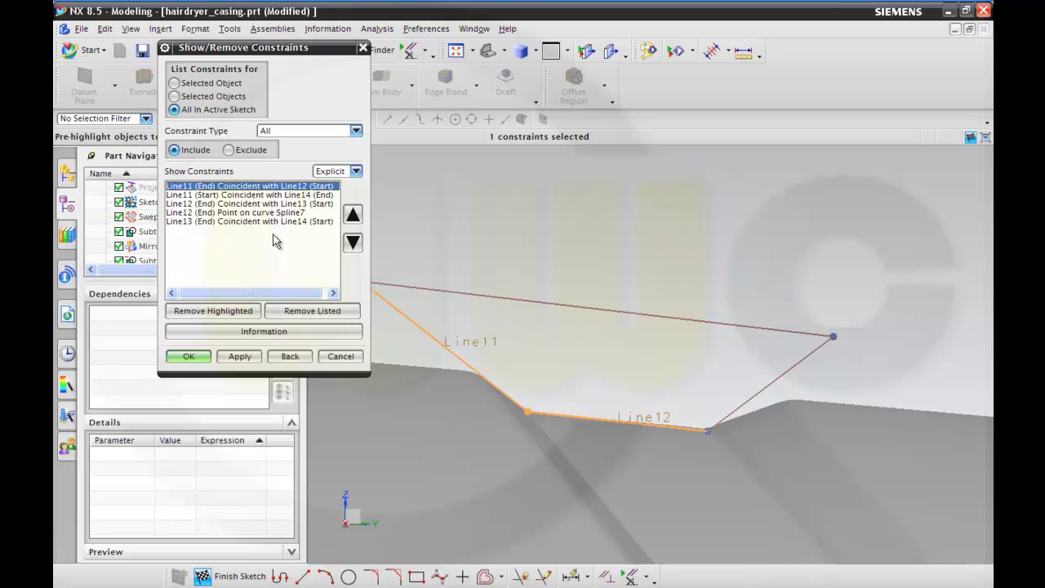
click(259, 213)
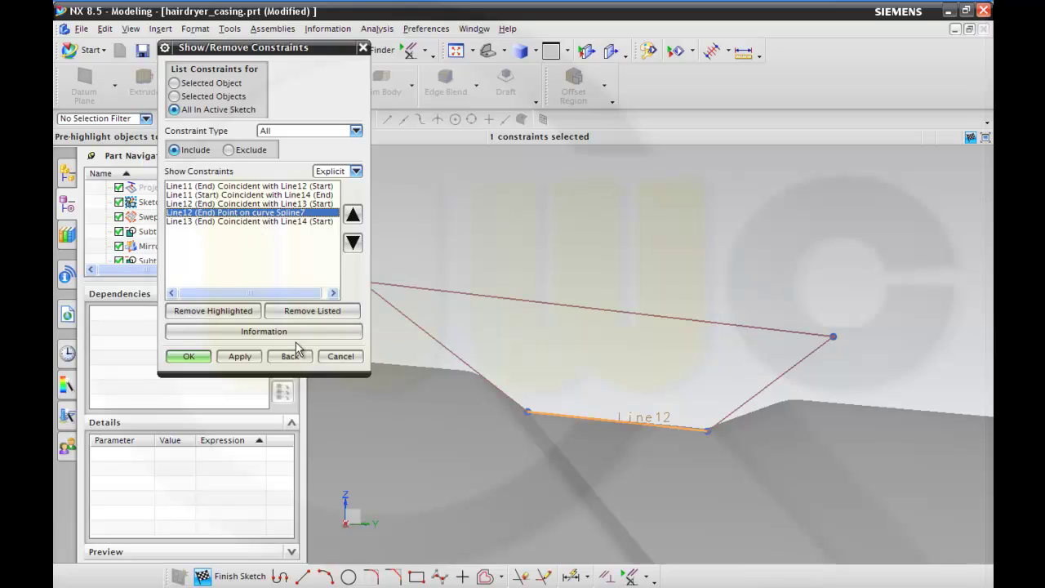
click(232, 310)
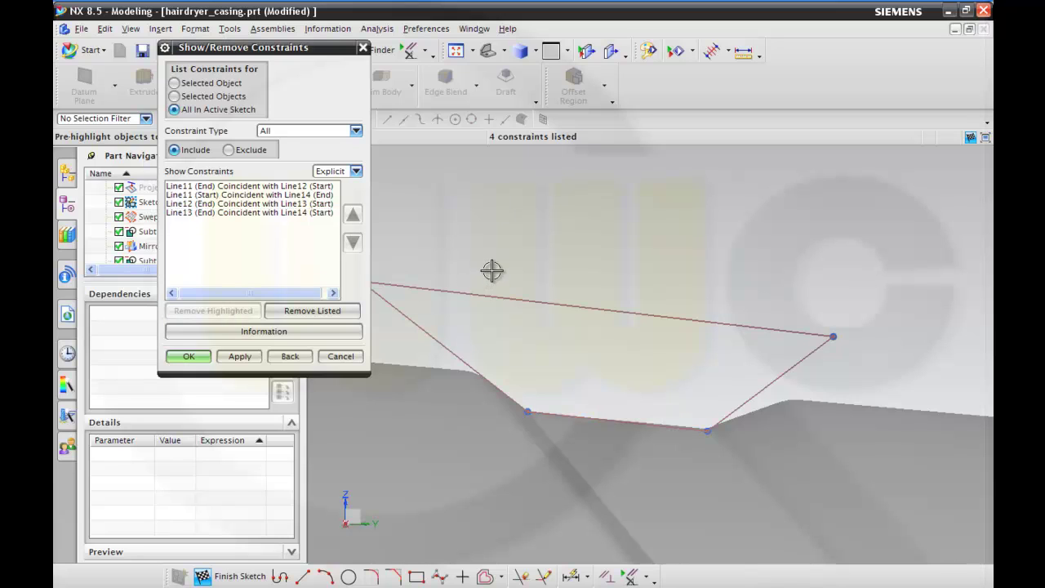
click(189, 356)
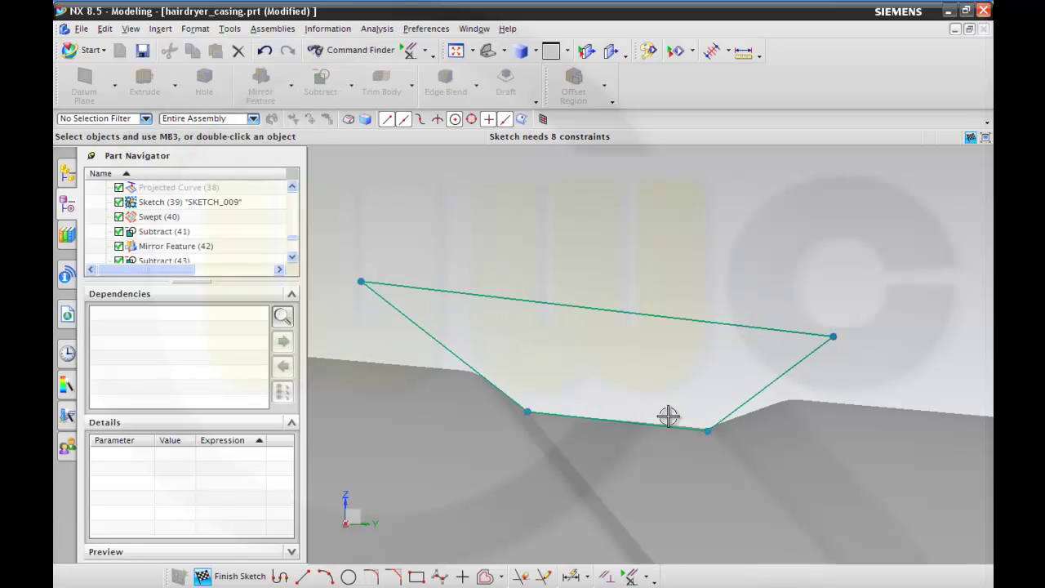
Widen the groove profile by moving its lower and upper corners nearest the nozzle opening outward, and finish the sketch.
drag(708, 431, 754, 434)
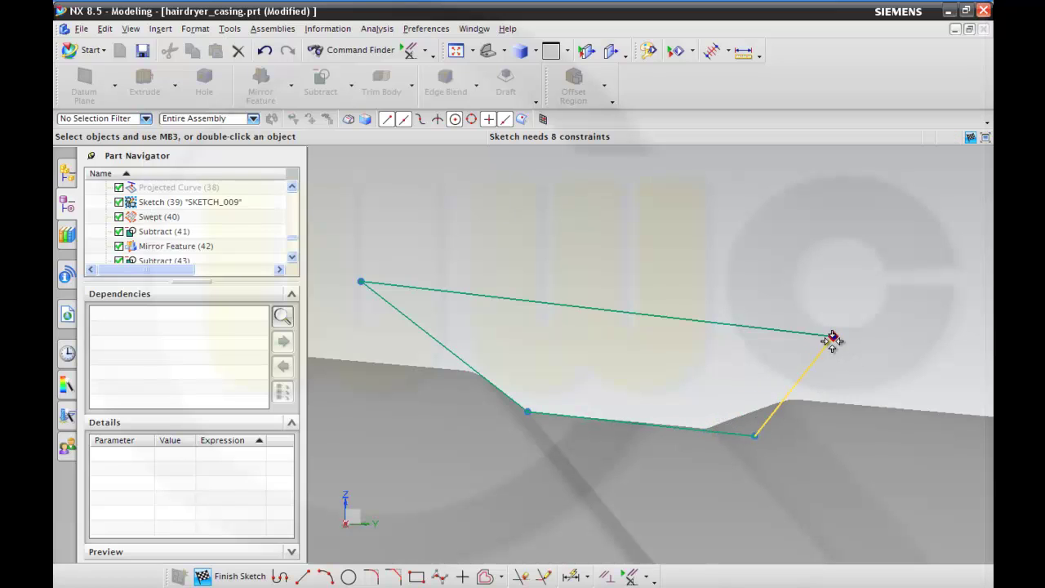
drag(834, 337, 884, 343)
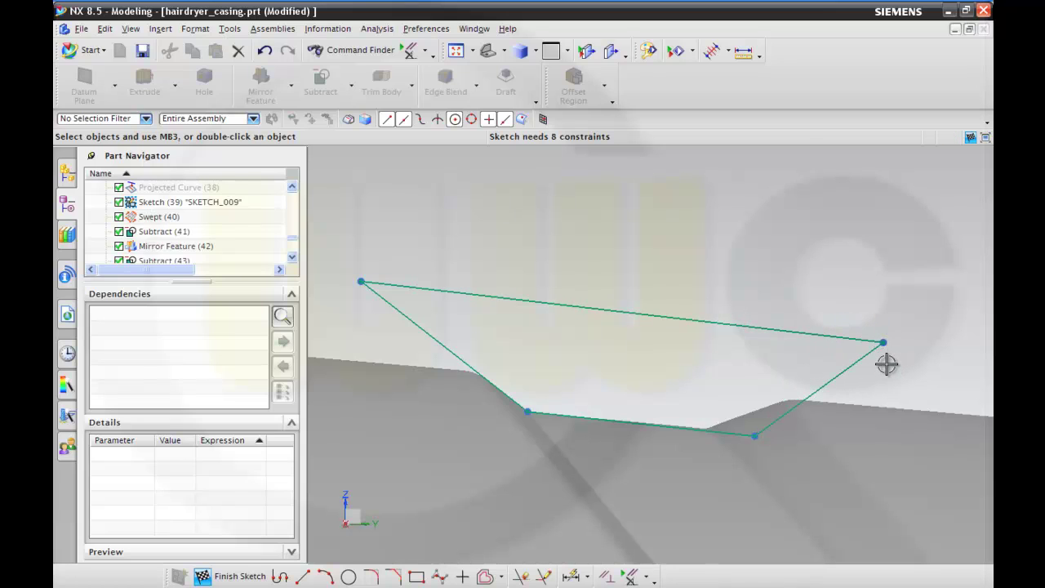
drag(884, 346, 903, 346)
click(220, 575)
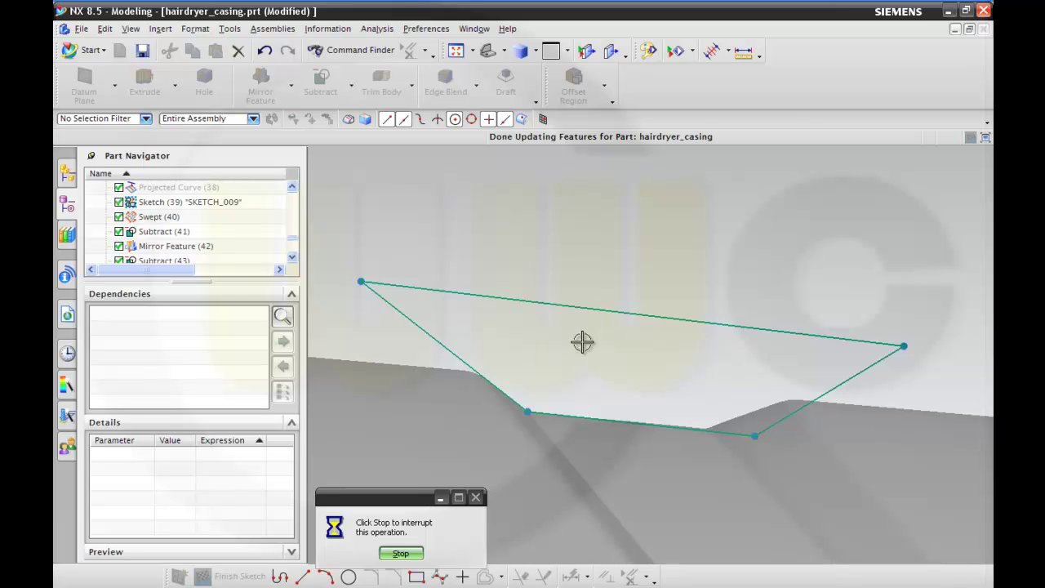
Hide the groove's profile sketch, SKETCH_009, on the casing.
mouse_move(583, 350)
middle_down()
mouse_move(583, 333)
mouse_move(499, 387)
middle_up()
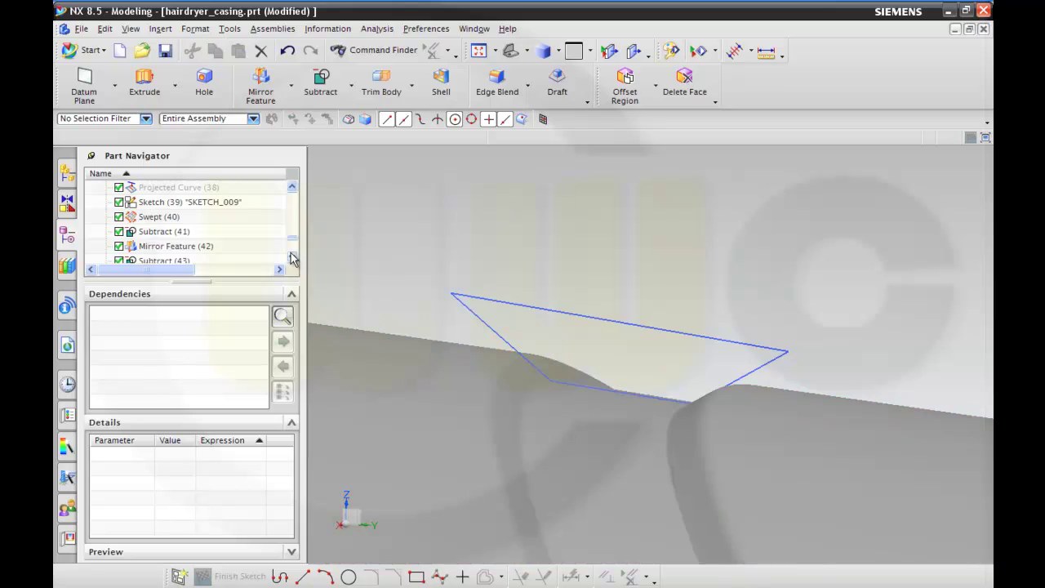
drag(294, 245, 297, 272)
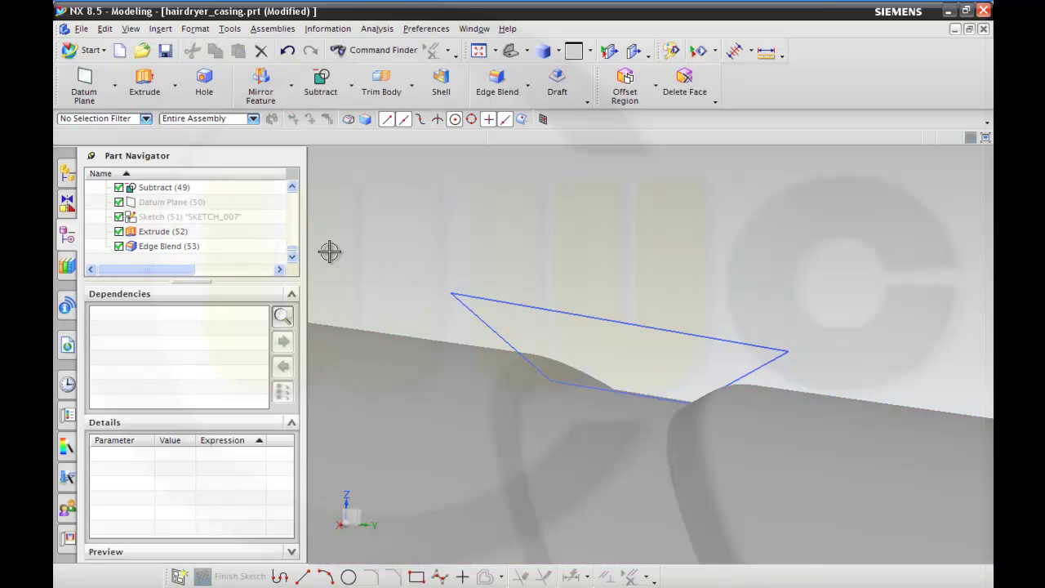
scroll(329, 251, down, 10)
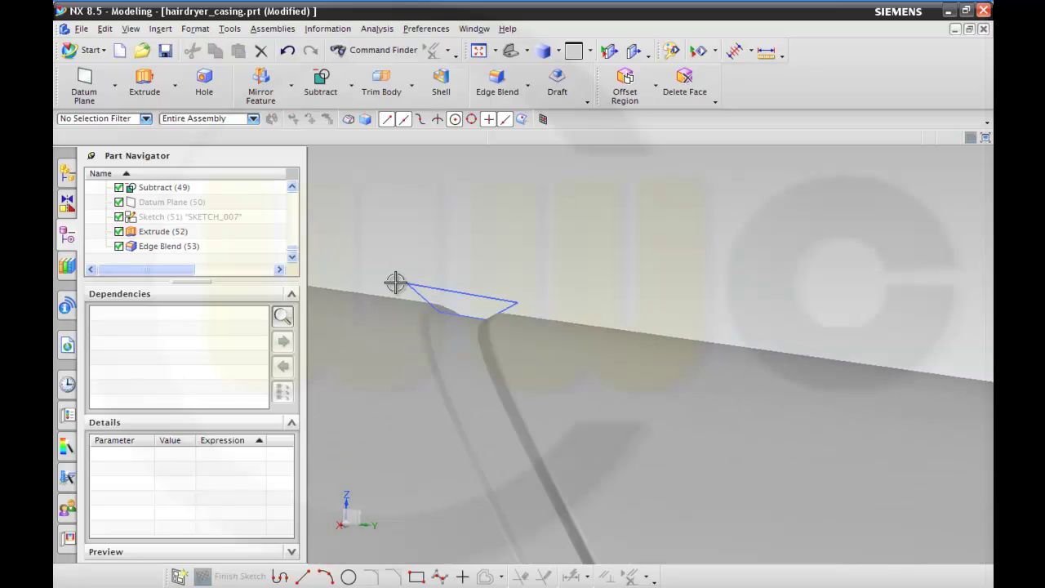
middle_drag(479, 338, 501, 352)
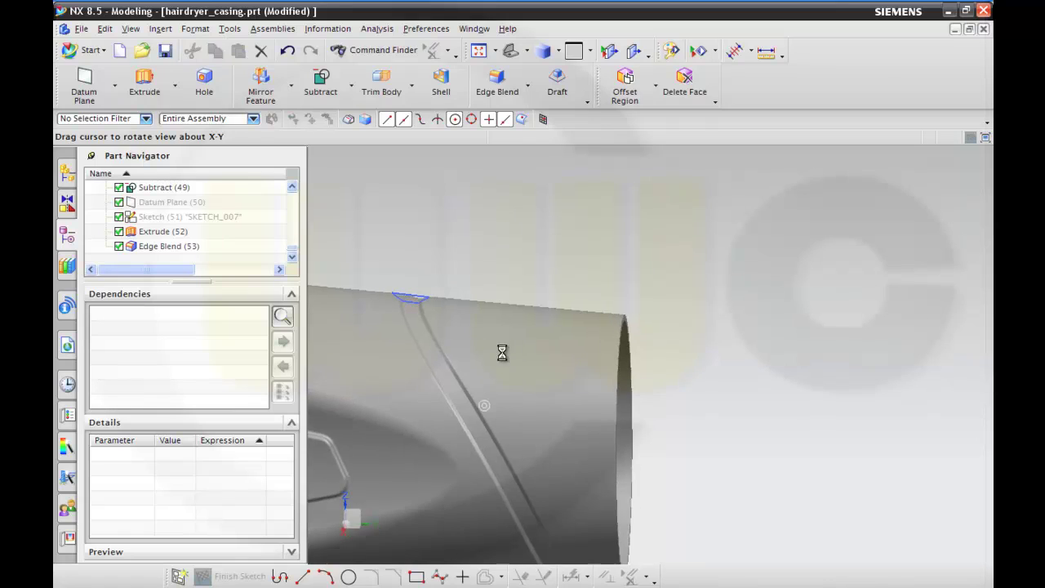
scroll(253, 269, up, 2)
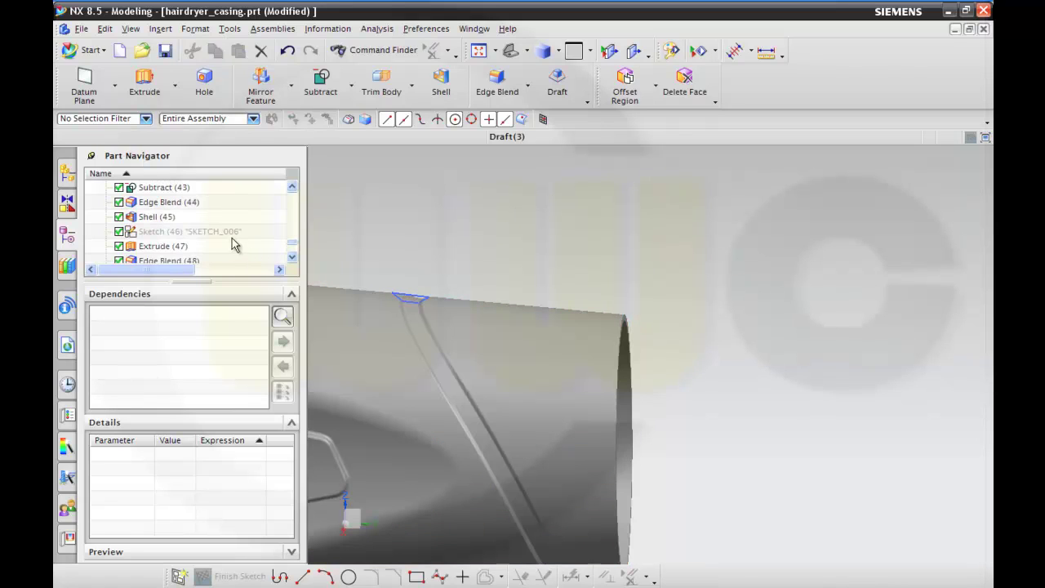
click(225, 234)
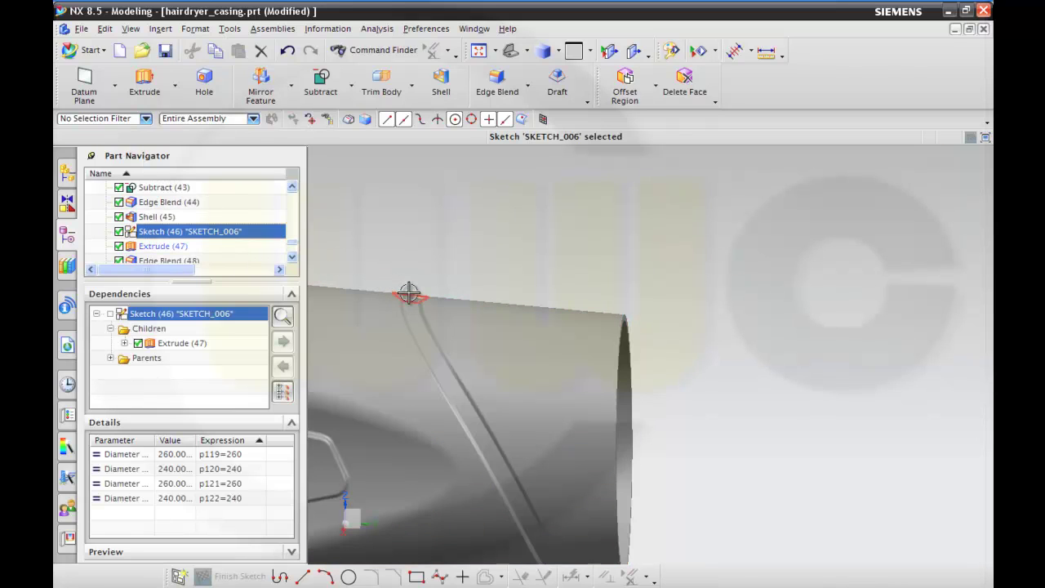
right_click(408, 295)
click(440, 270)
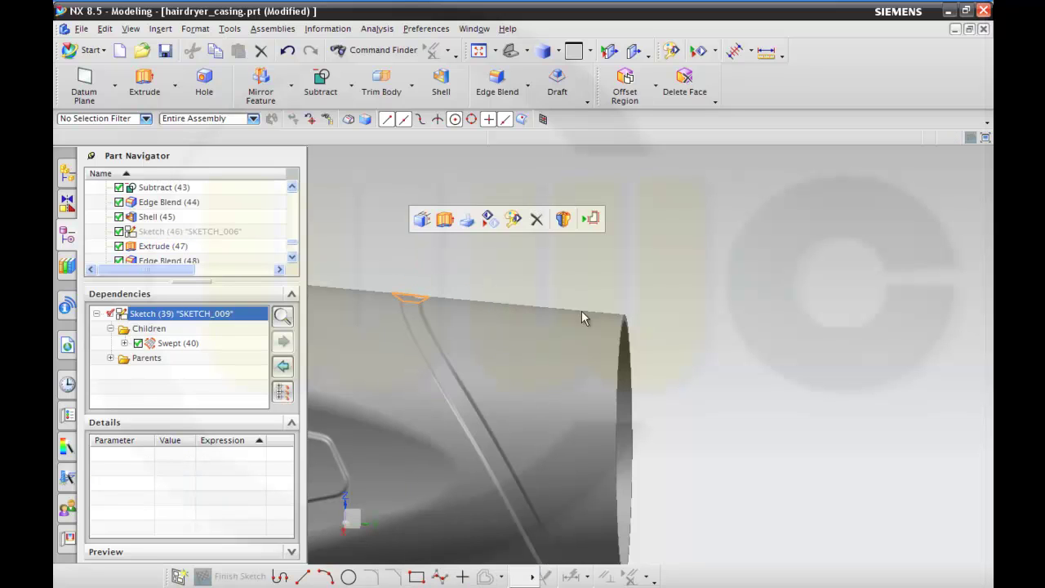
middle_drag(683, 368, 637, 392)
scroll(636, 392, down, 3)
middle_drag(585, 465, 719, 392)
scroll(737, 303, up, 4)
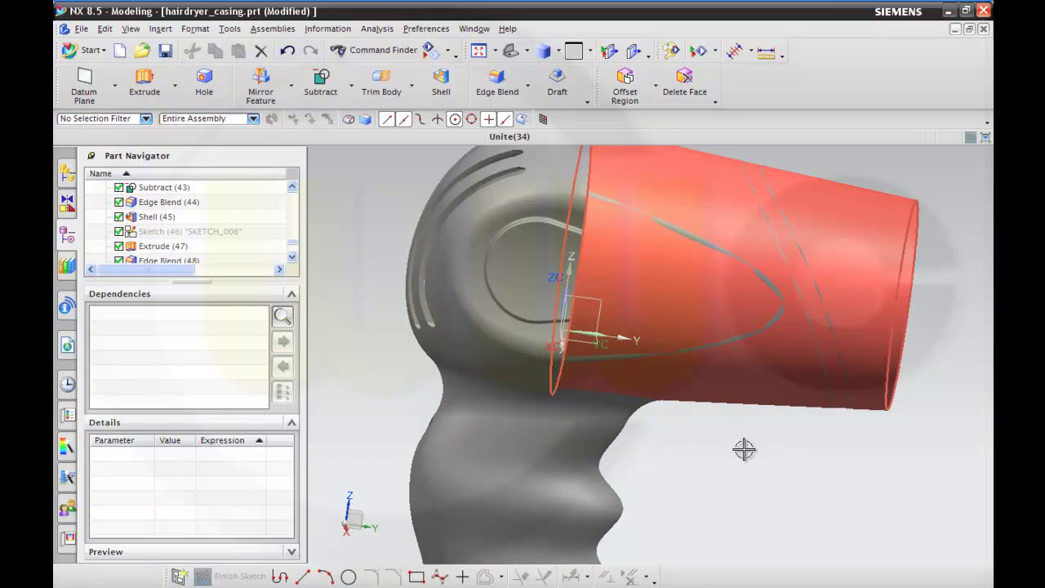
mouse_move(723, 478)
middle_down()
mouse_move(726, 450)
mouse_move(727, 466)
mouse_move(734, 458)
middle_up()
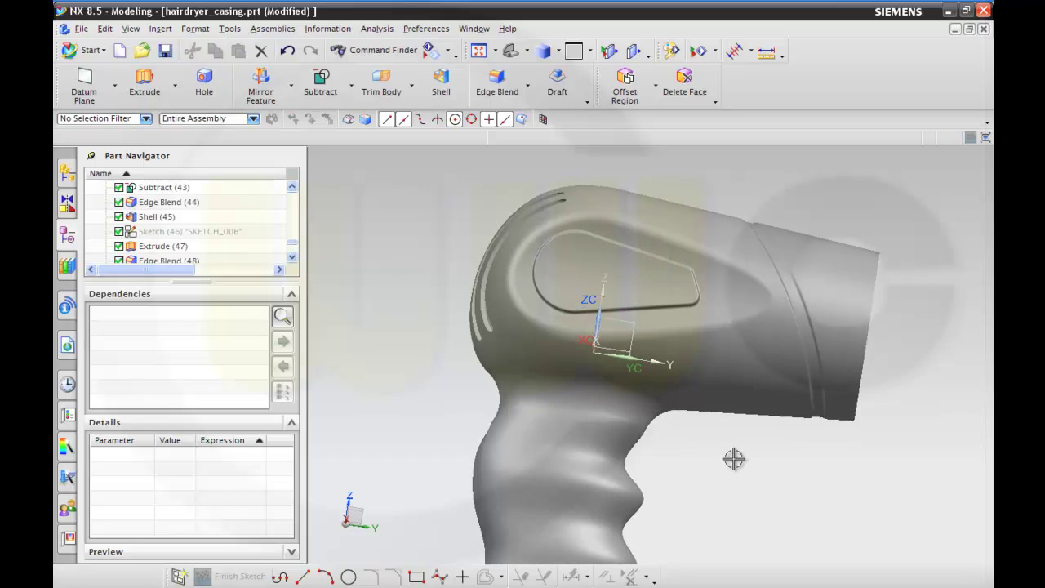